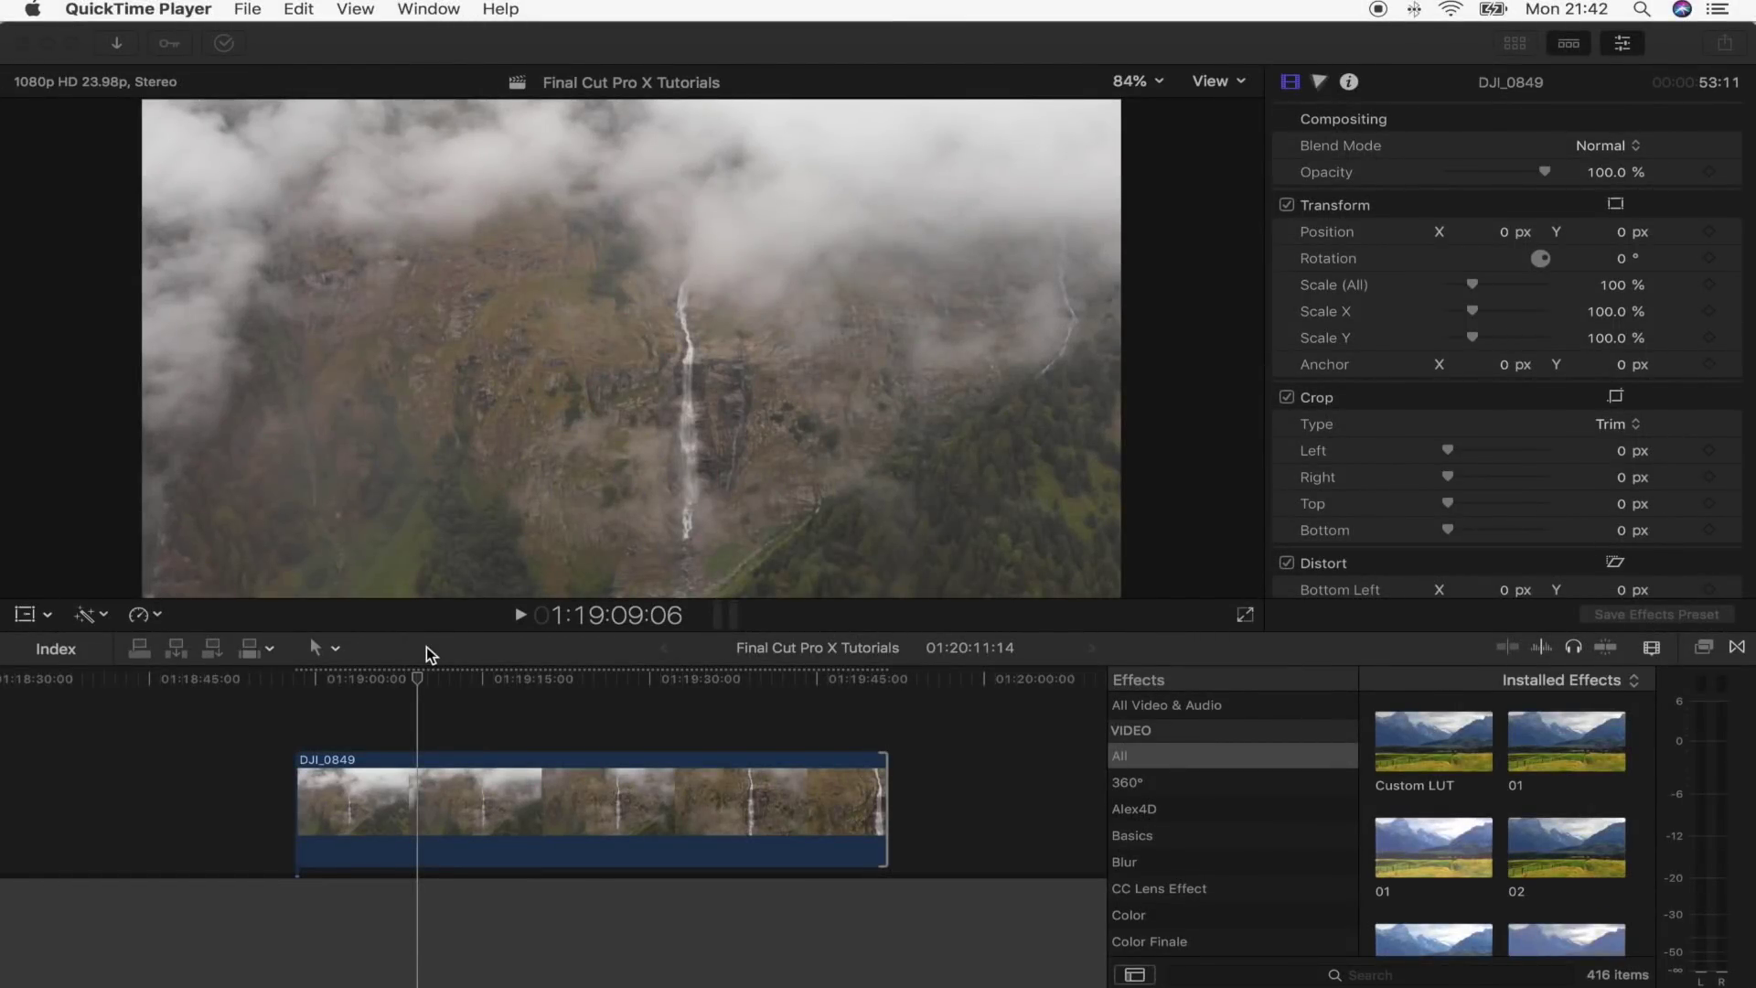
- Activate Final Cut Pro and return the playhead to the start of the DJI_0849 clip
left_click(353, 677)
mouse_move(353, 677)
left_mouse_down()
mouse_move(310, 681)
mouse_move(855, 686)
mouse_move(325, 684)
left_mouse_up()
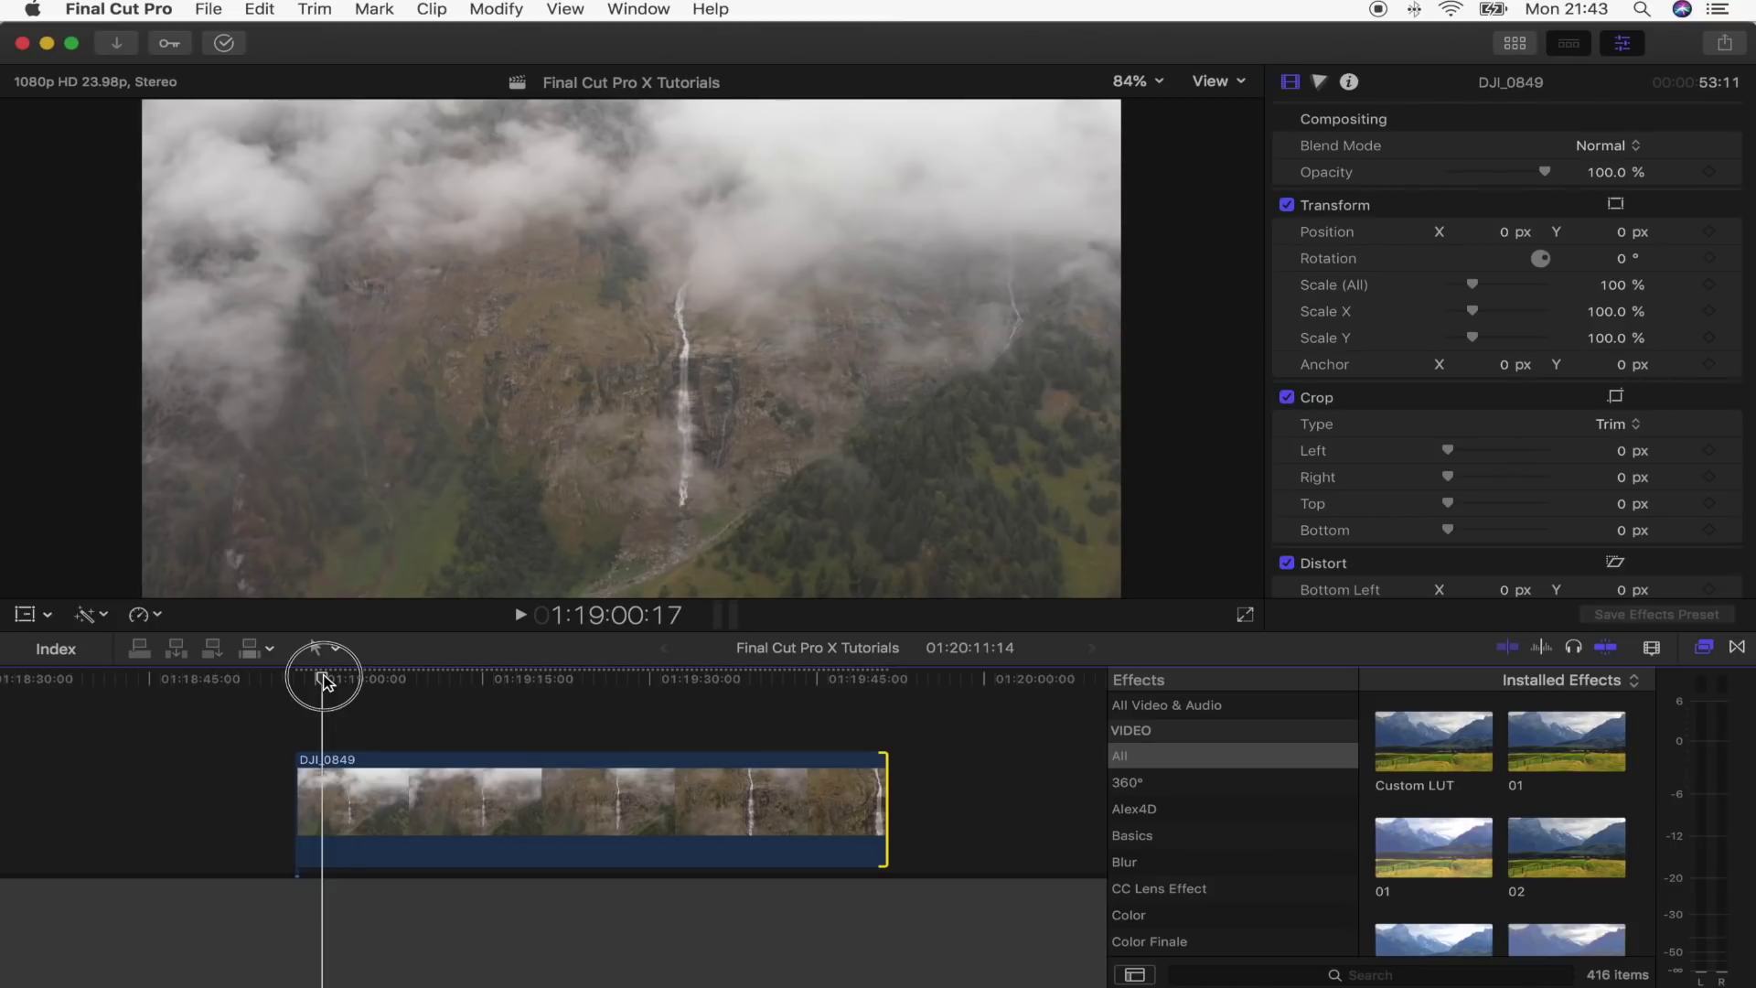
- Preview the DJI_0849 clip from just before its start
left_click_drag(324, 681, 306, 688)
key("space")
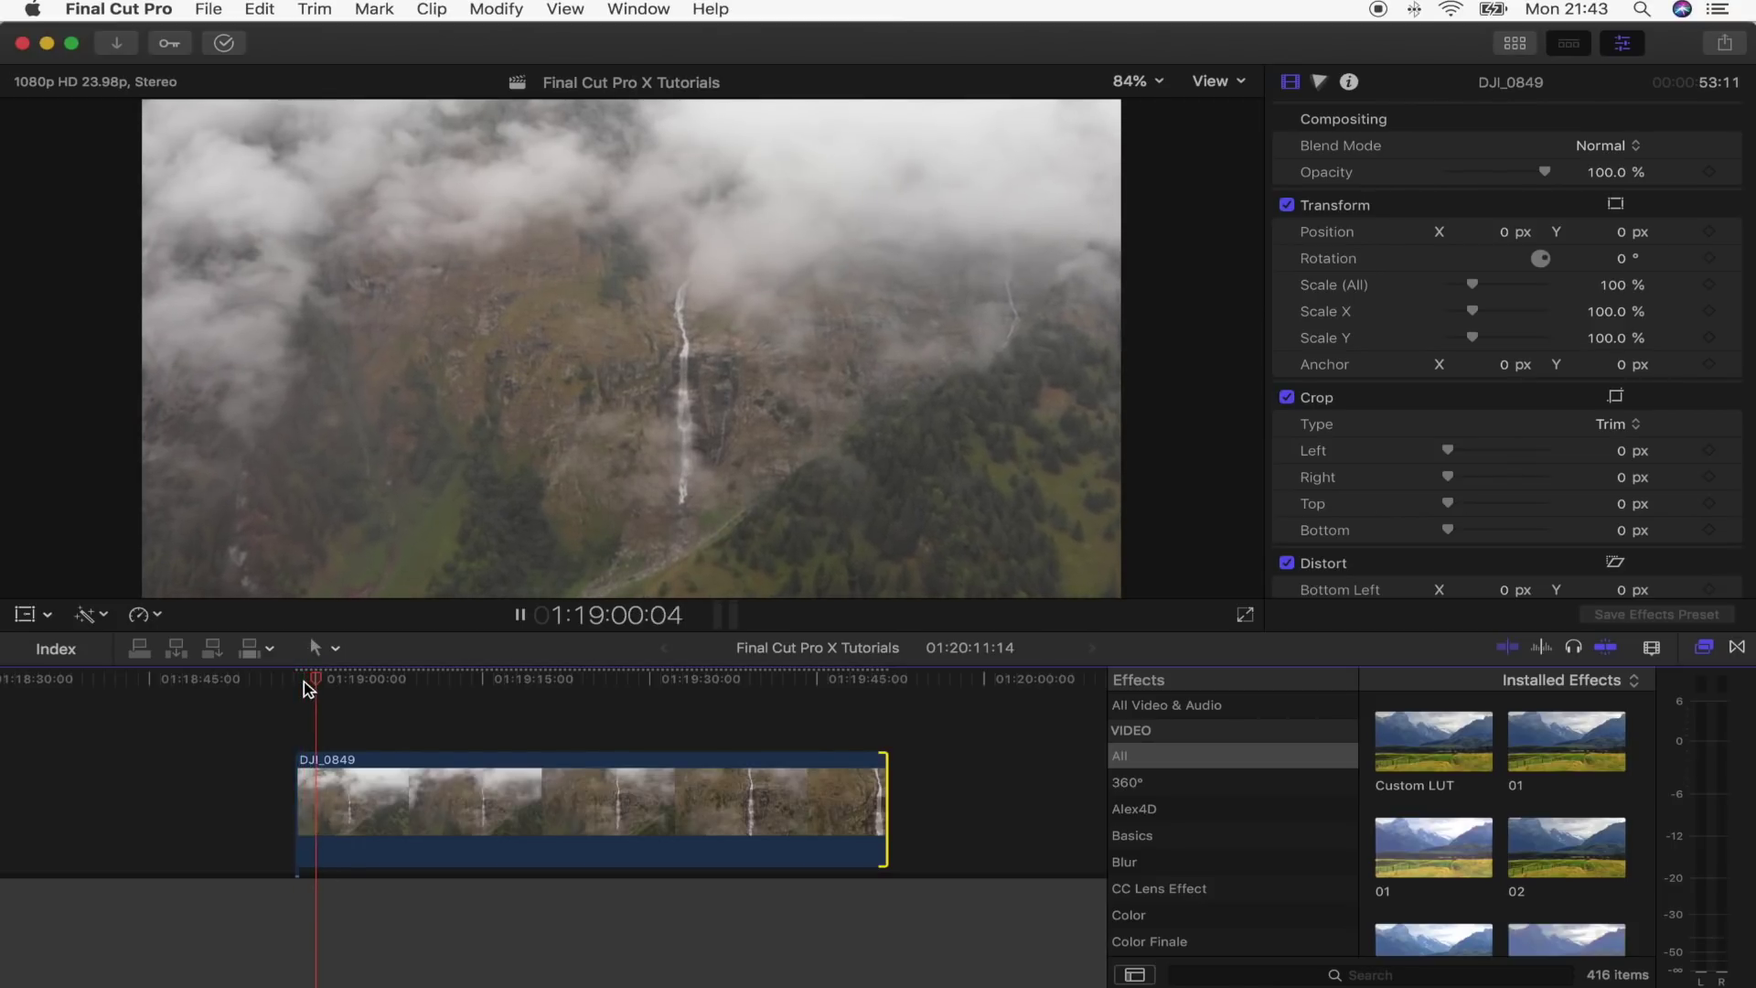
key("space")
- Add speed cuts to DJI_0849 at its start and near 01:19:48, creating three speed sections
left_click(328, 773)
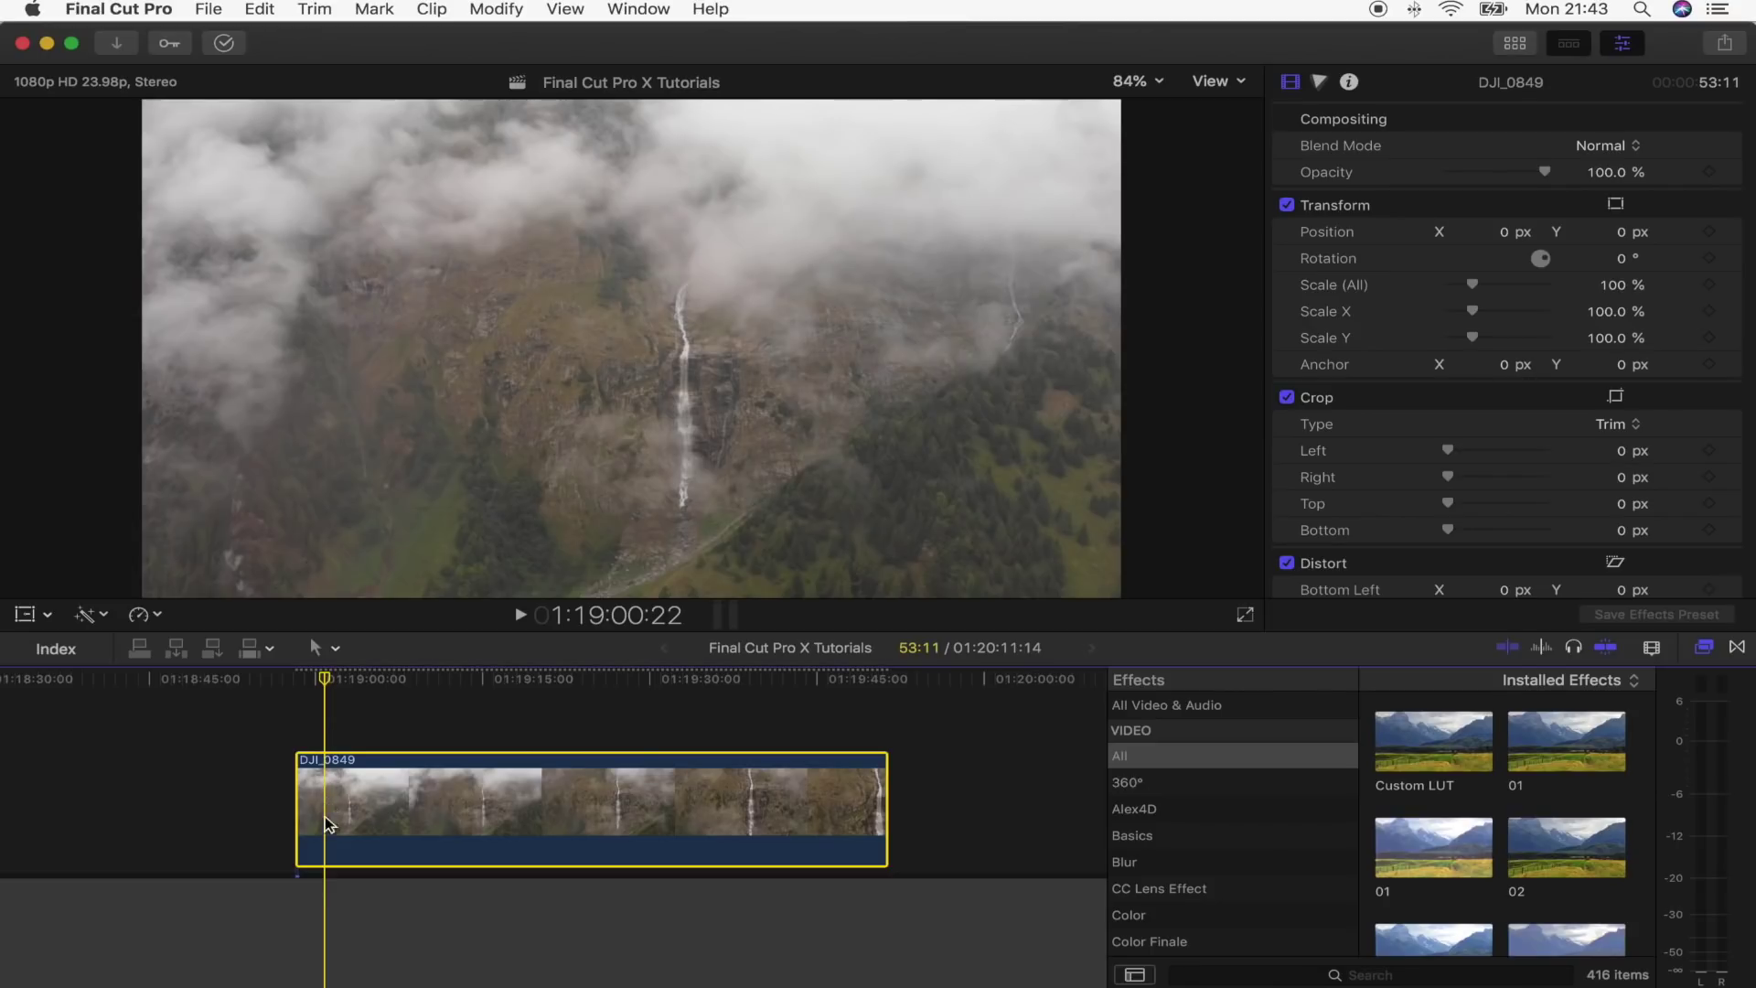
key("shift+b")
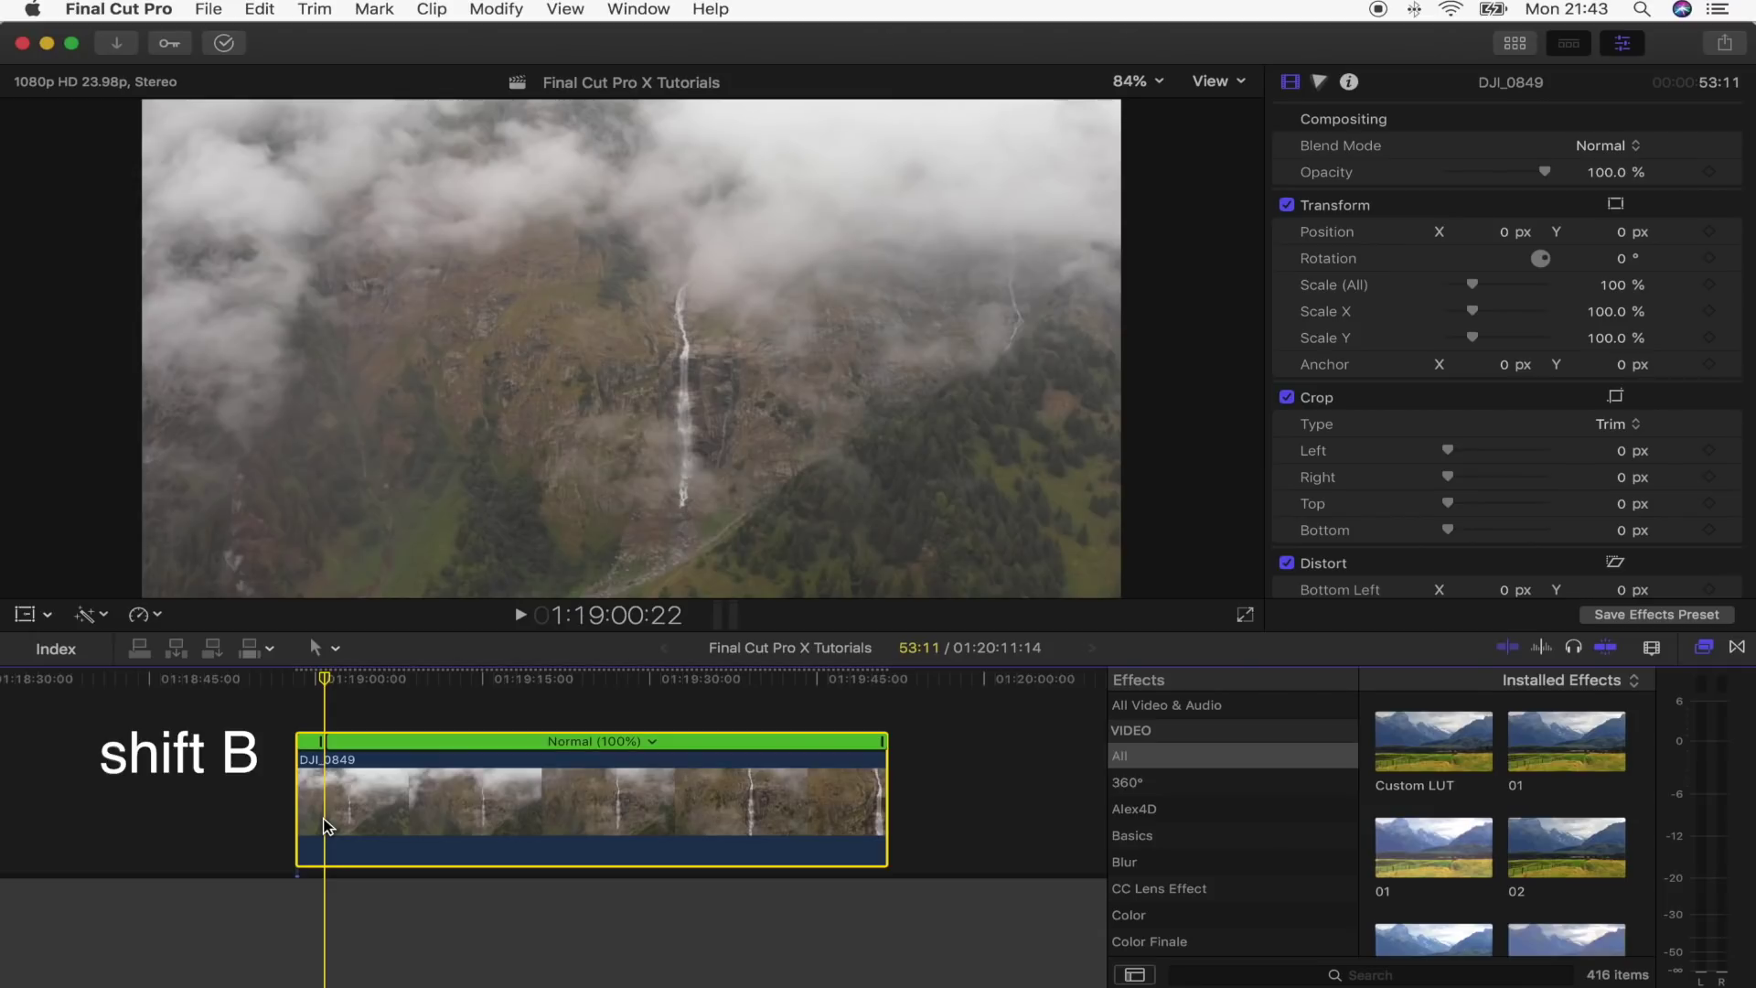
left_click_drag(439, 684, 851, 693)
key("shift+b")
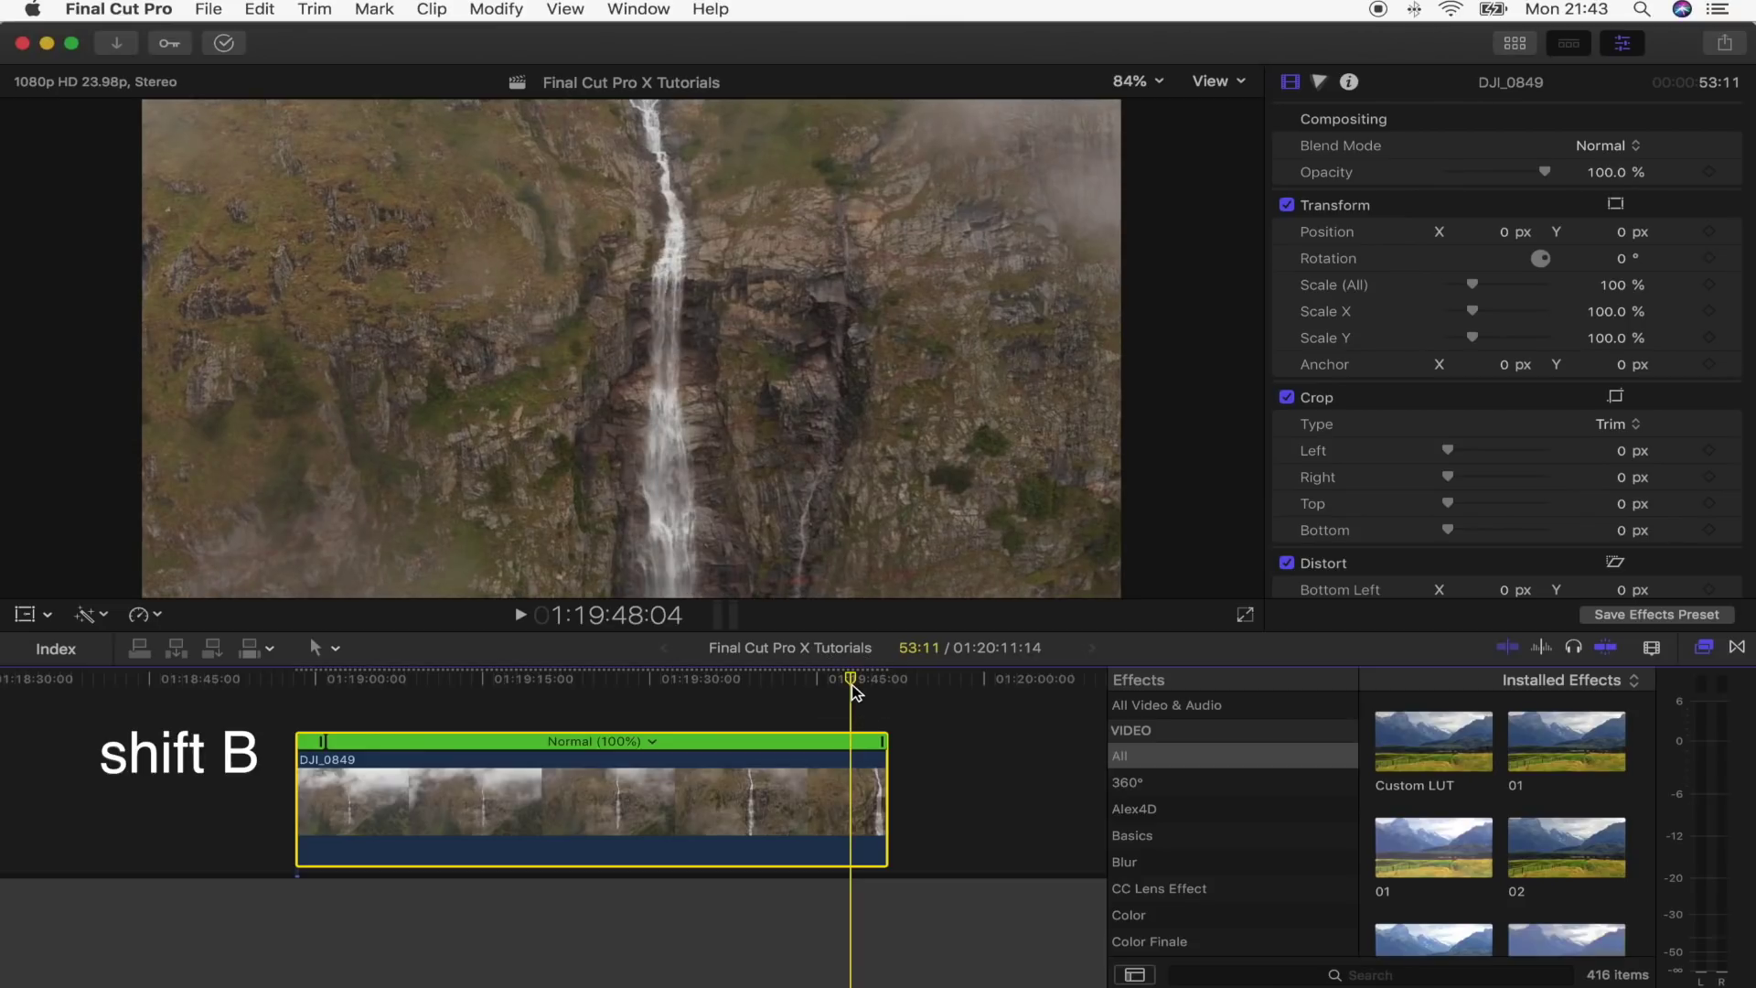
key("shift+b")
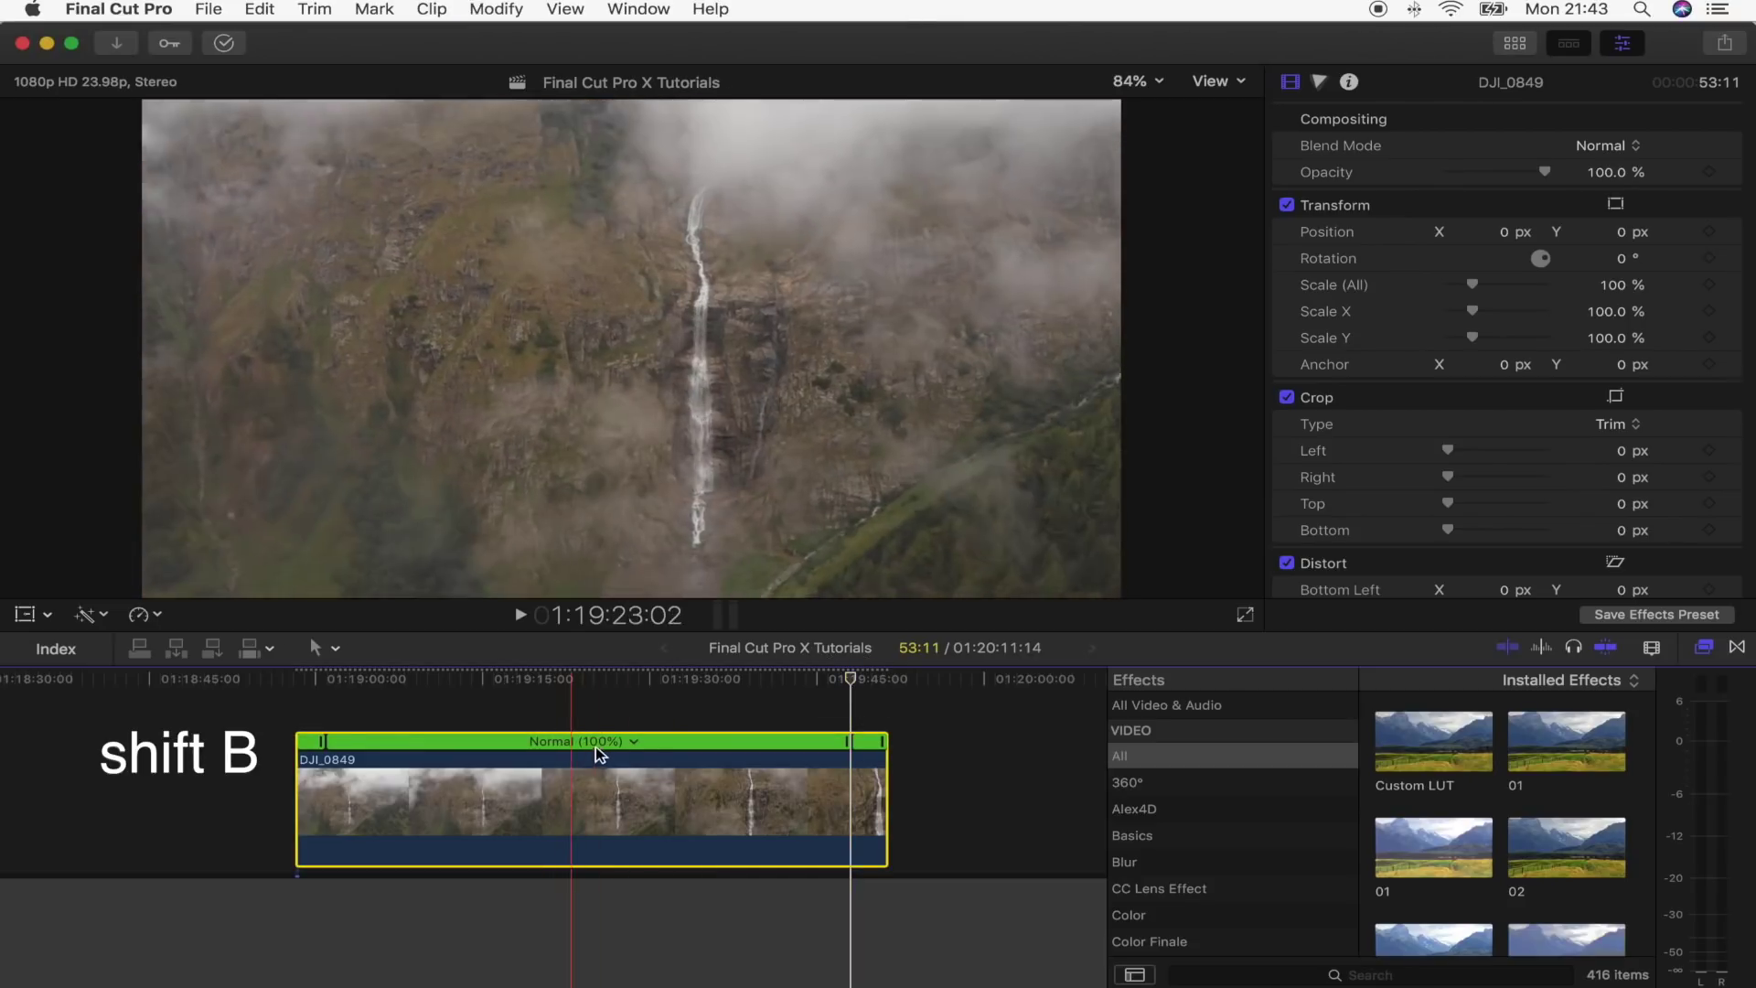
- Set the middle speed section of DJI_0849 to Fast 20x (2000%) and fit the timeline
left_click(634, 741)
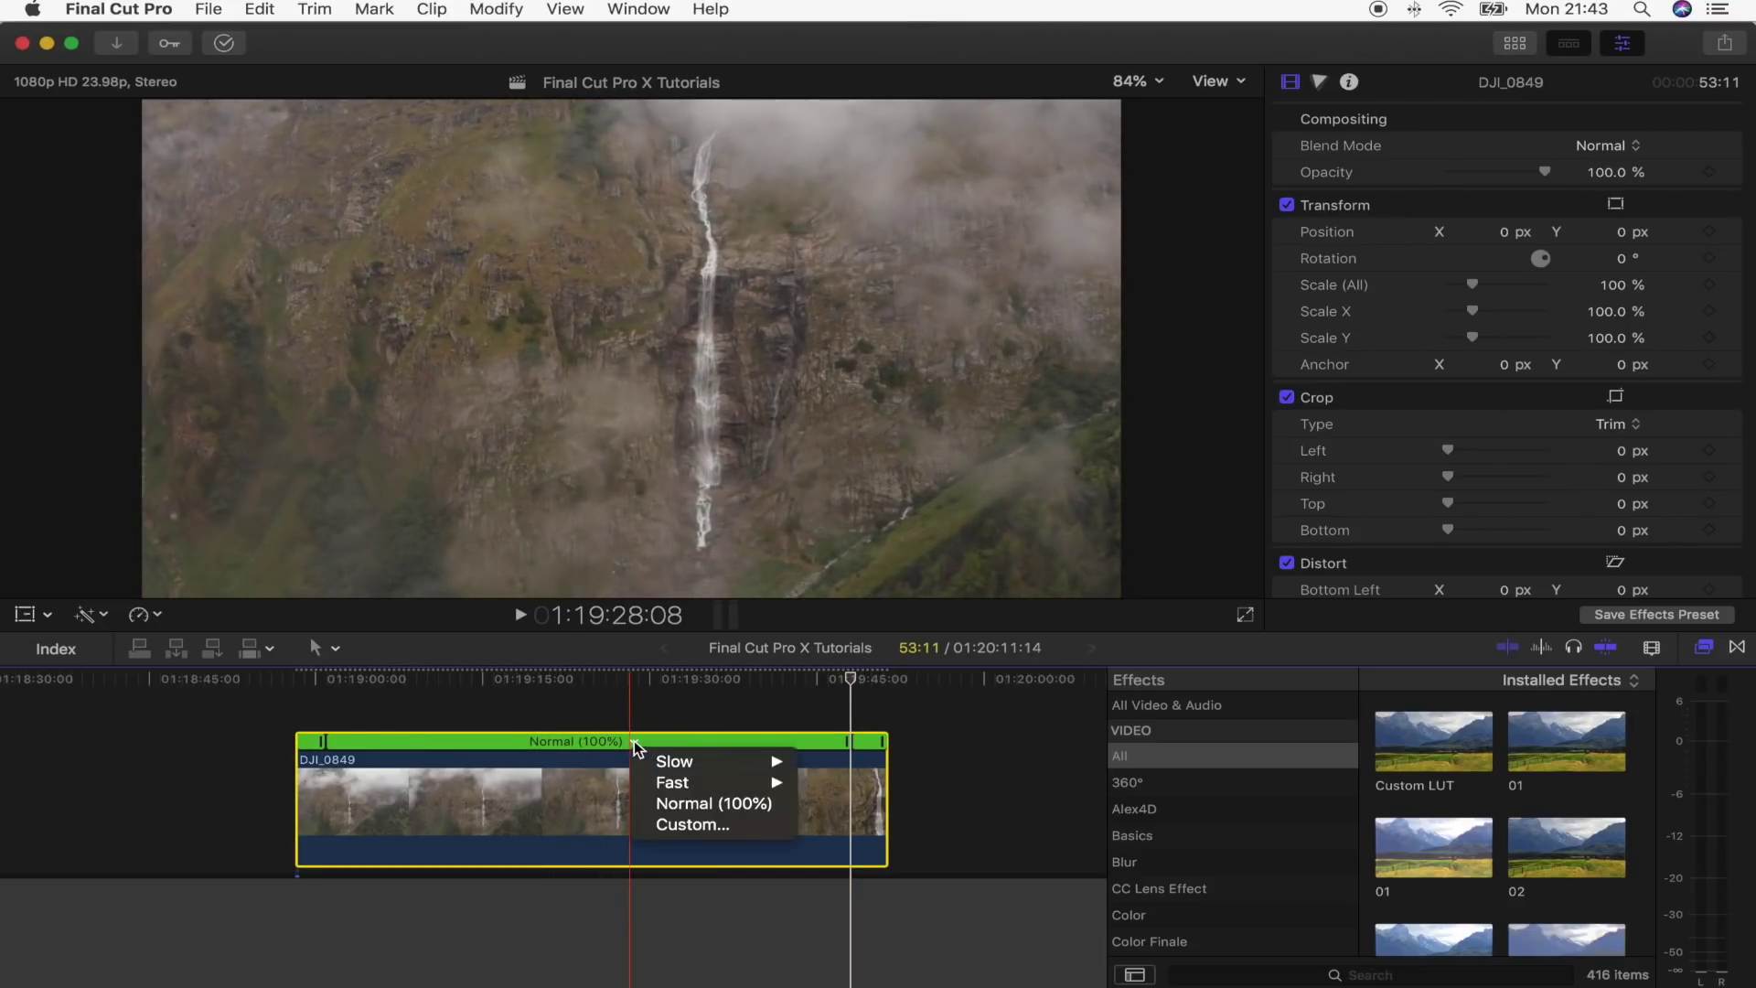
mouse_move(771, 787)
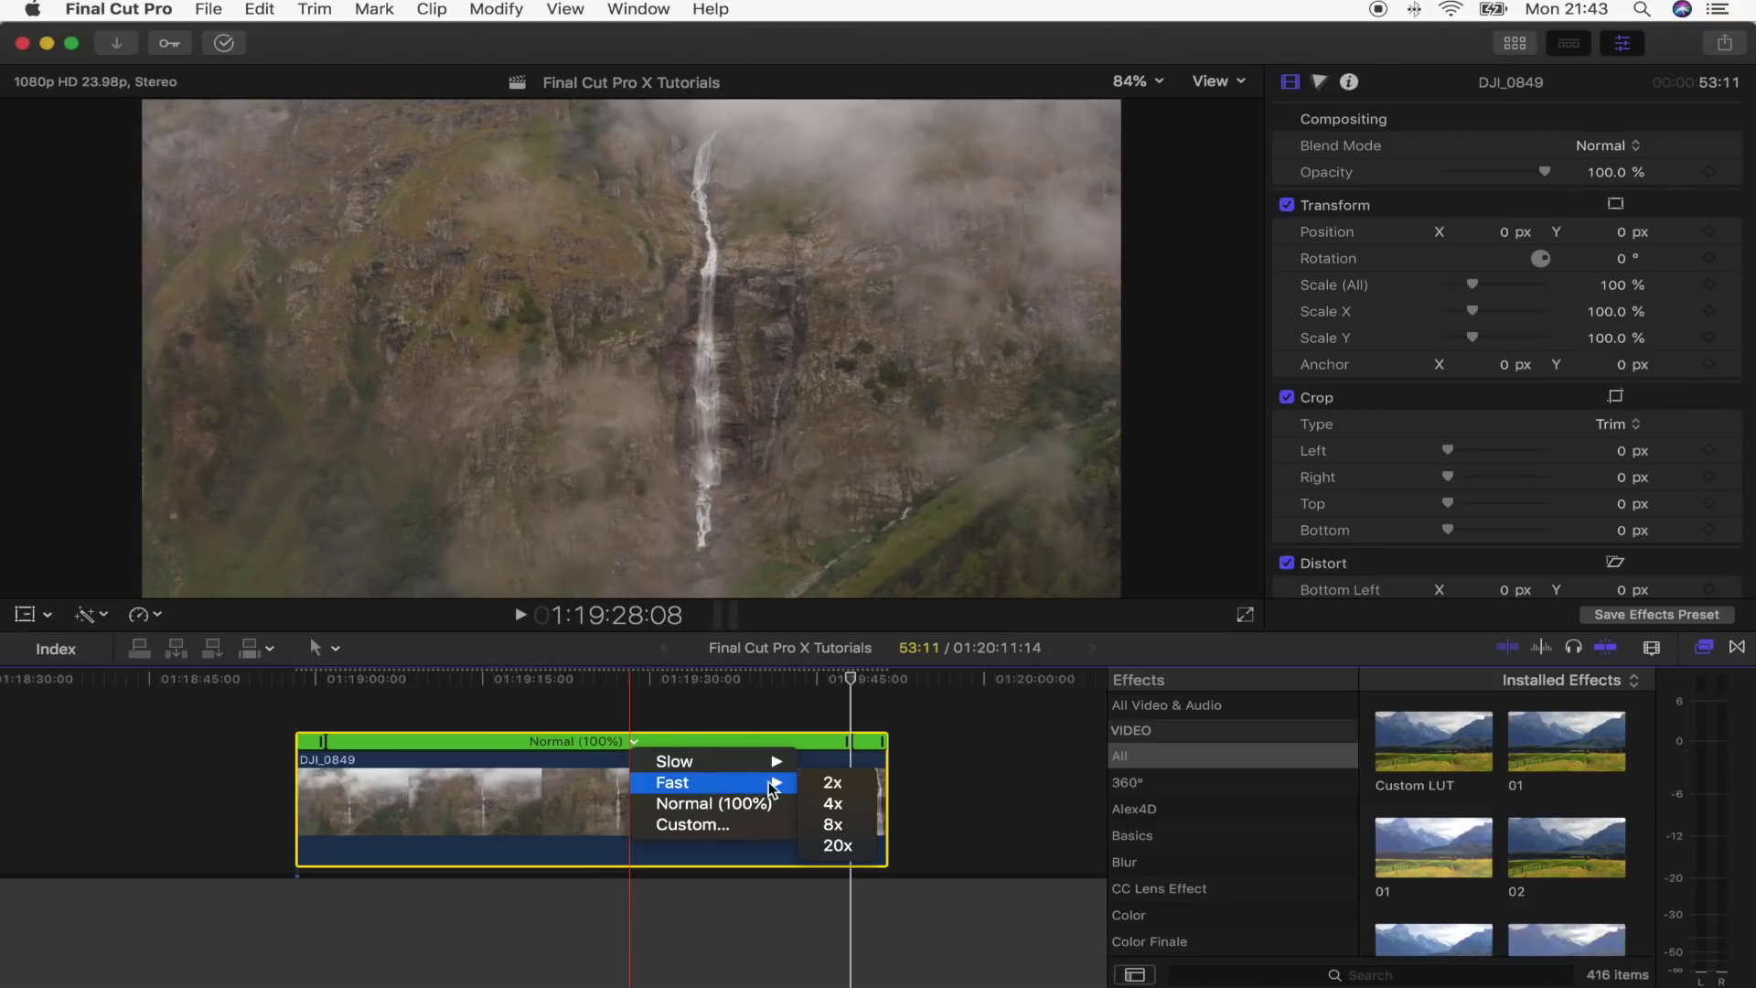
left_click(859, 849)
key("super+equal")
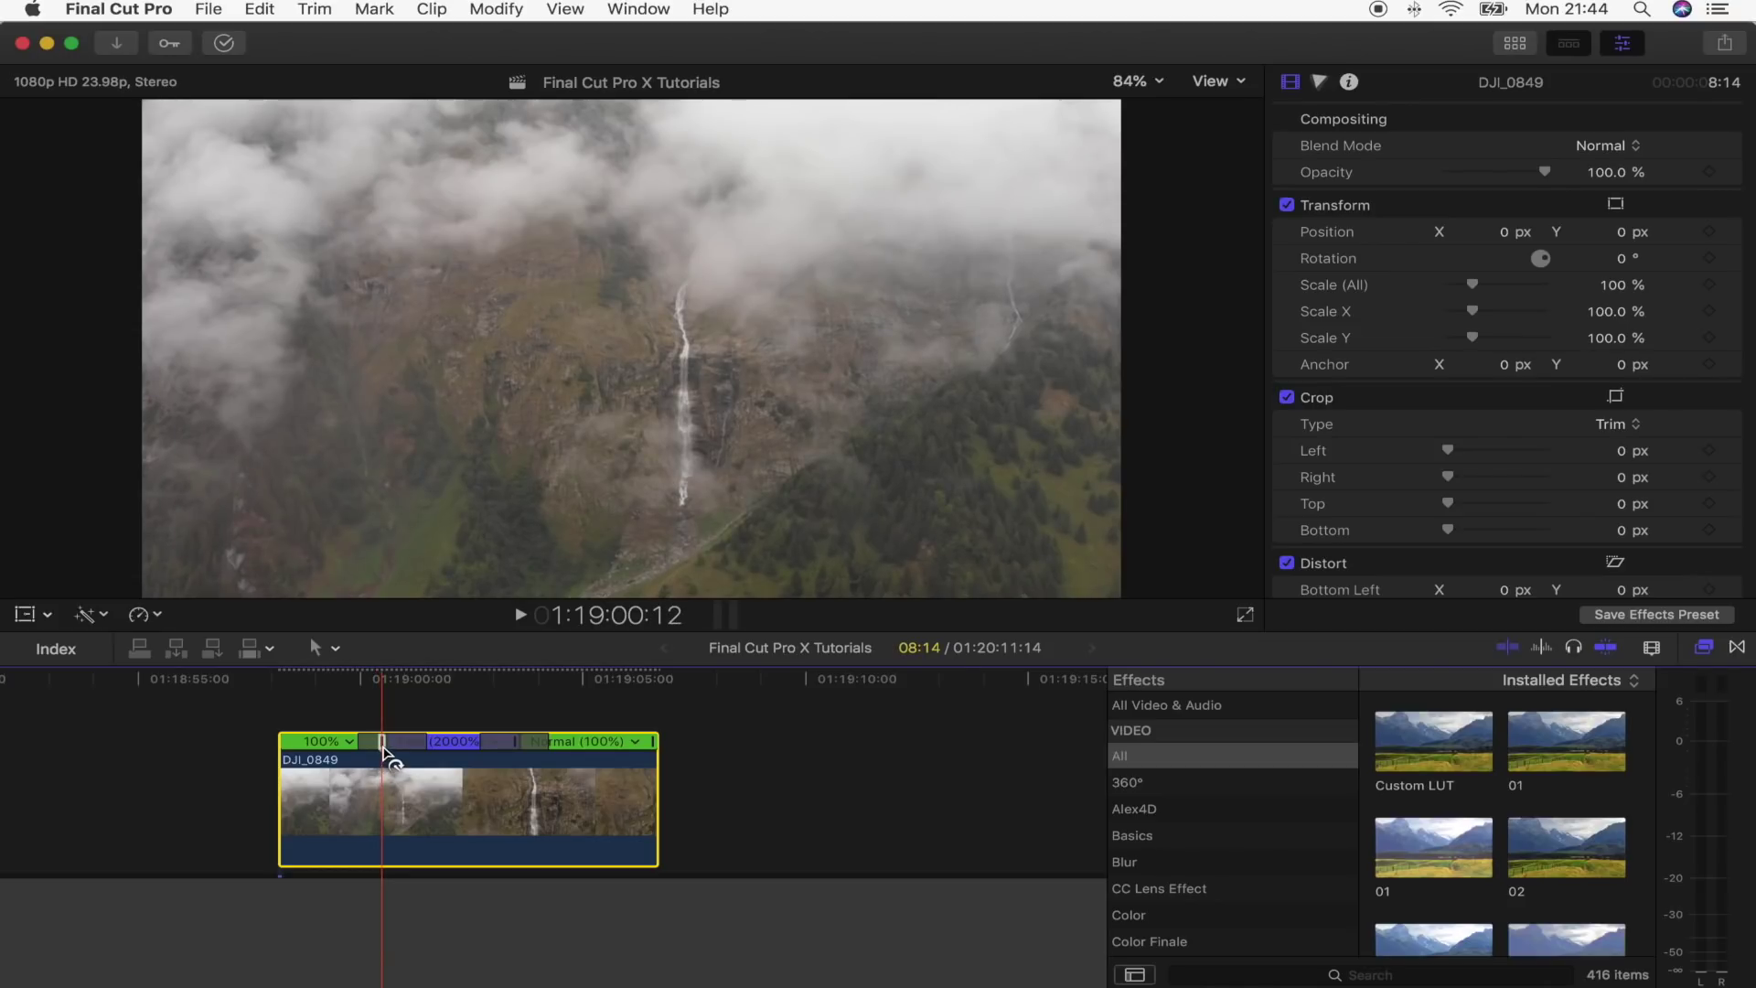
- Drag the retime transitions around the fast section to ease it into a smooth speed ramp
mouse_move(383, 744)
left_mouse_down()
mouse_move(423, 746)
mouse_move(409, 745)
left_mouse_up()
left_click_drag(697, 744, 724, 747)
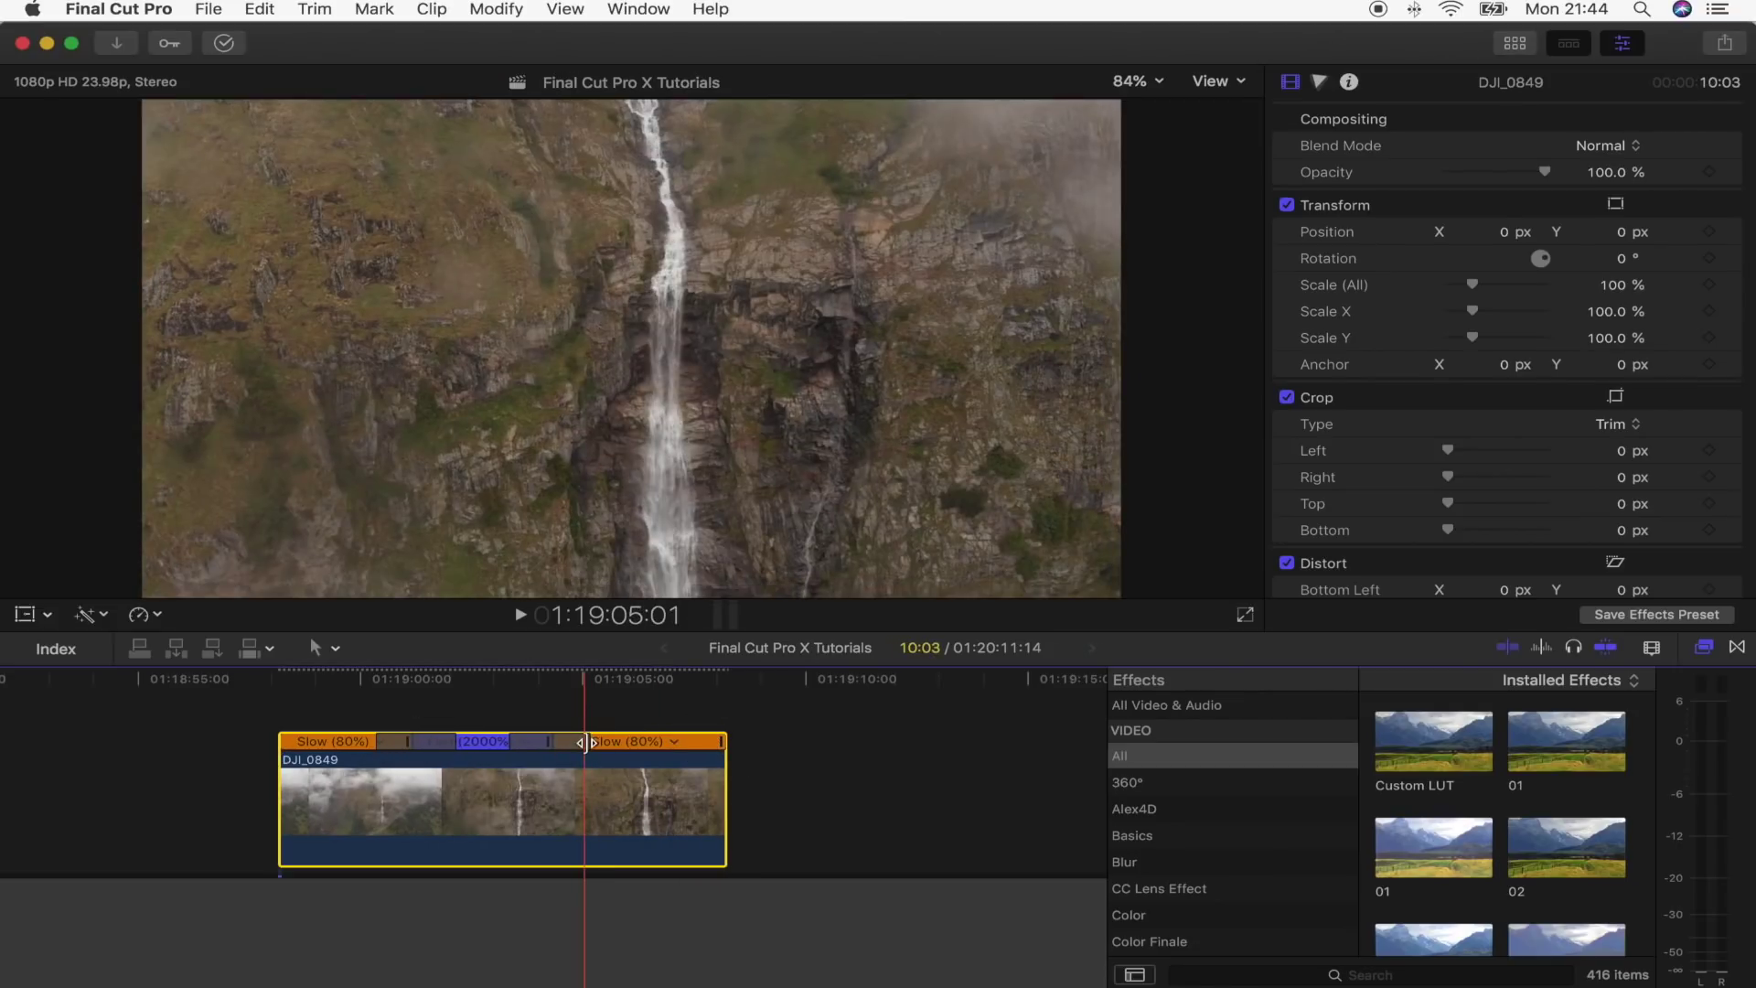
left_click_drag(580, 733, 713, 744)
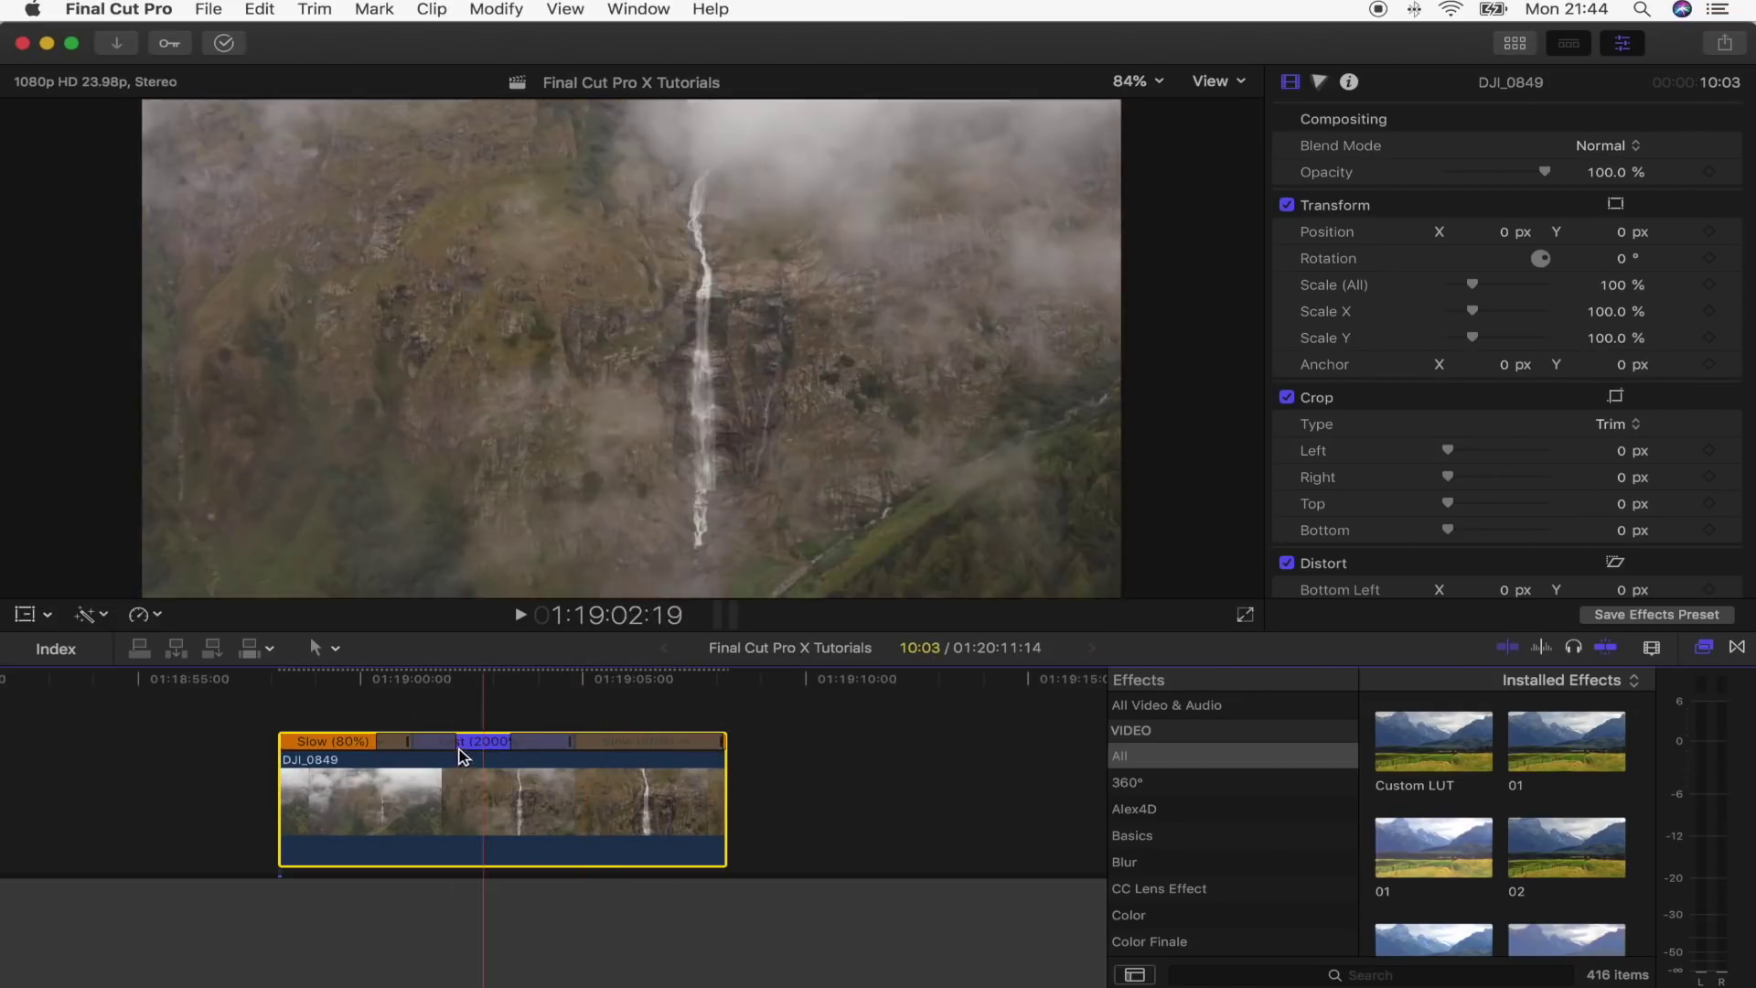
left_click_drag(380, 742, 491, 751)
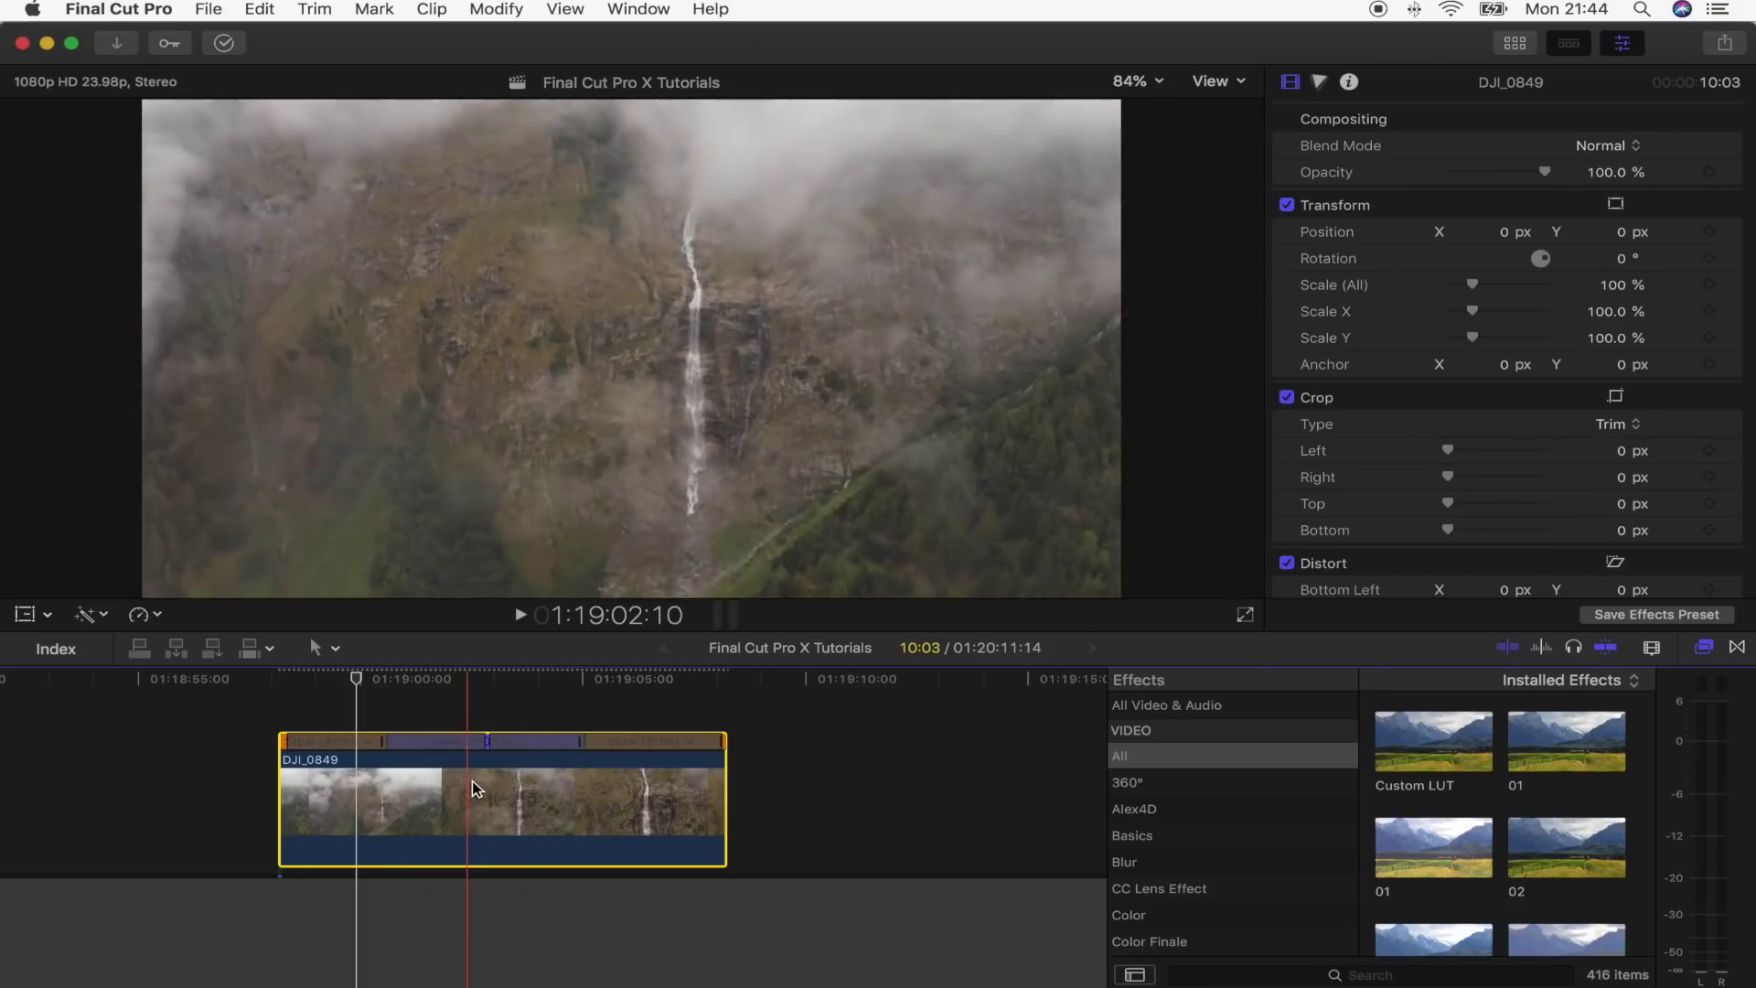
left_click_drag(579, 745, 458, 762)
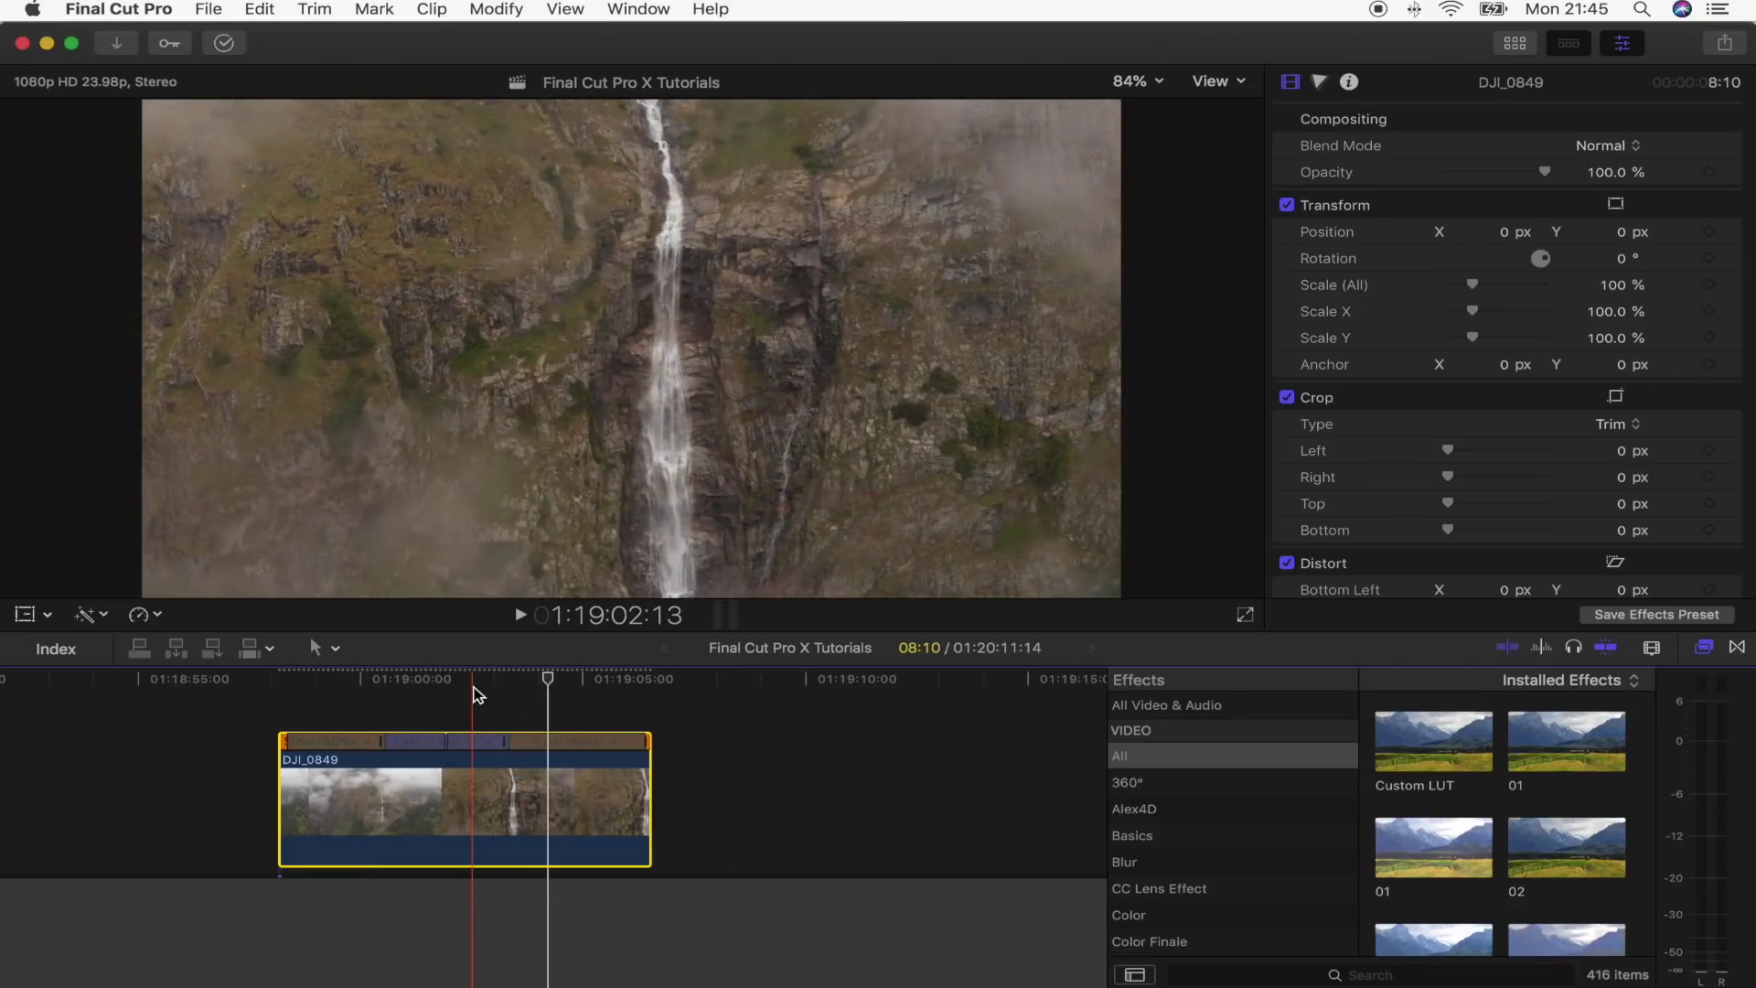
left_click(474, 693)
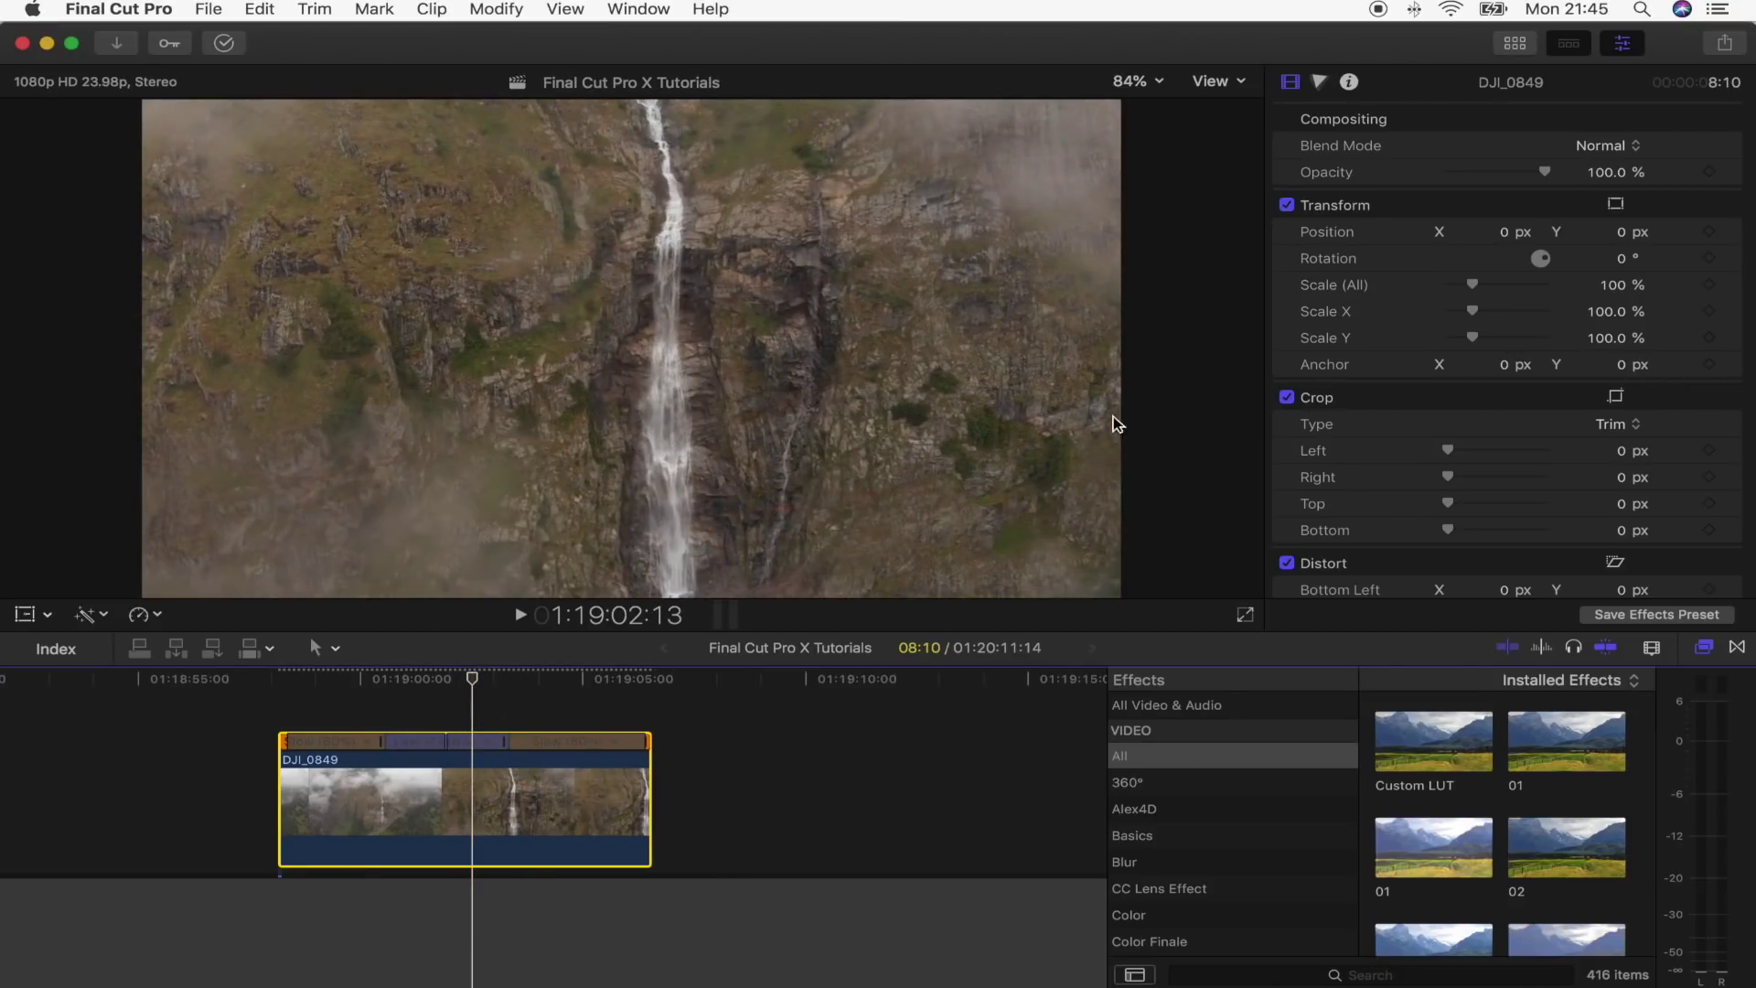
- Enable Stabilization on DJI_0849 using InertiaCam with Smoothing raised to 20.65, then review playback
key("space")
scroll(1357, 346, "down", 8)
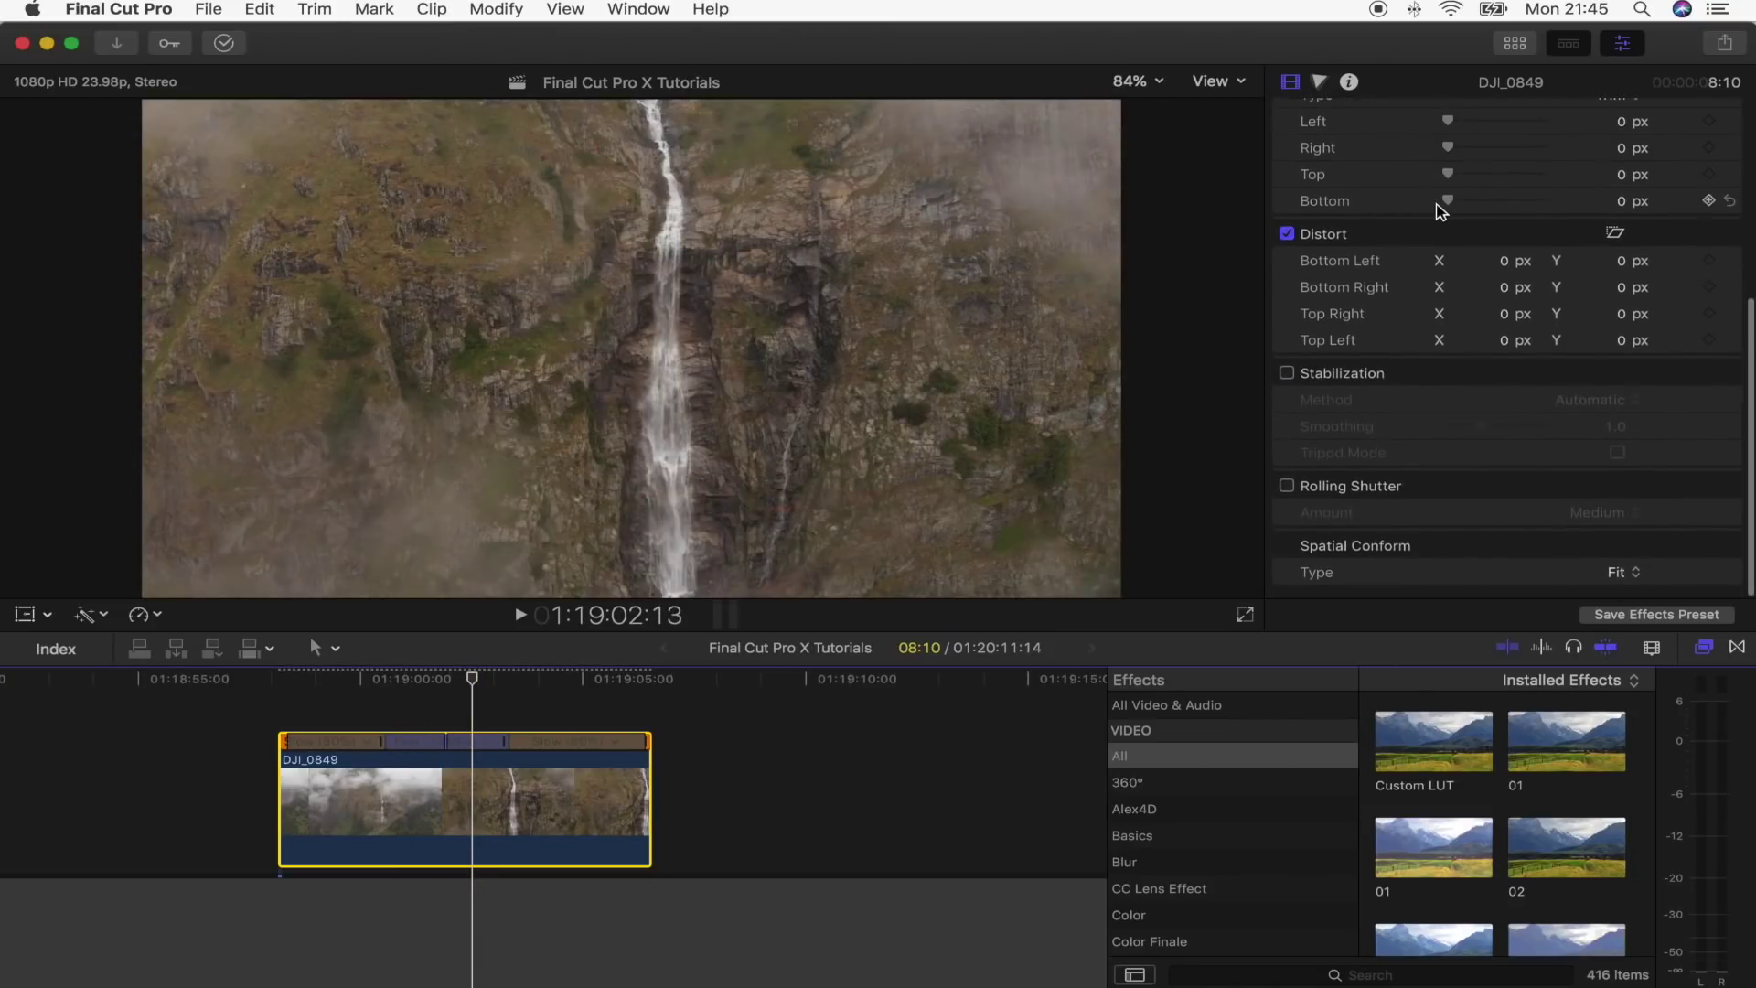
left_click(1287, 373)
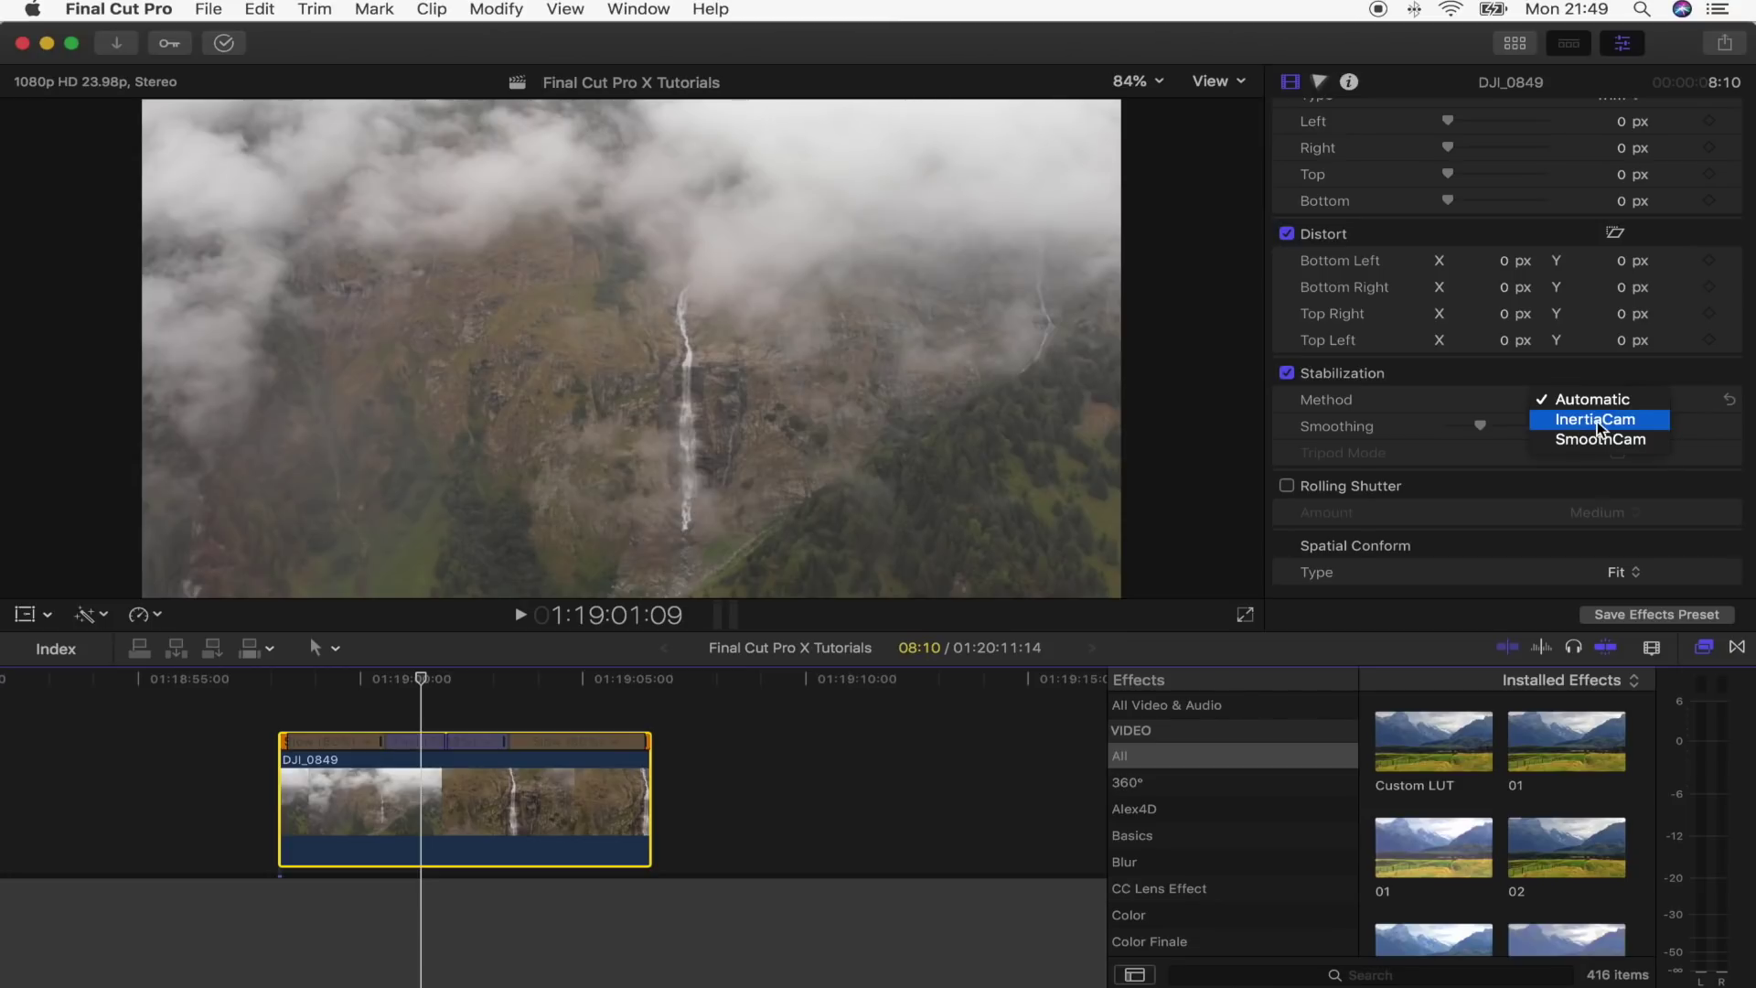
left_click(1597, 421)
left_click_drag(1485, 425, 1593, 432)
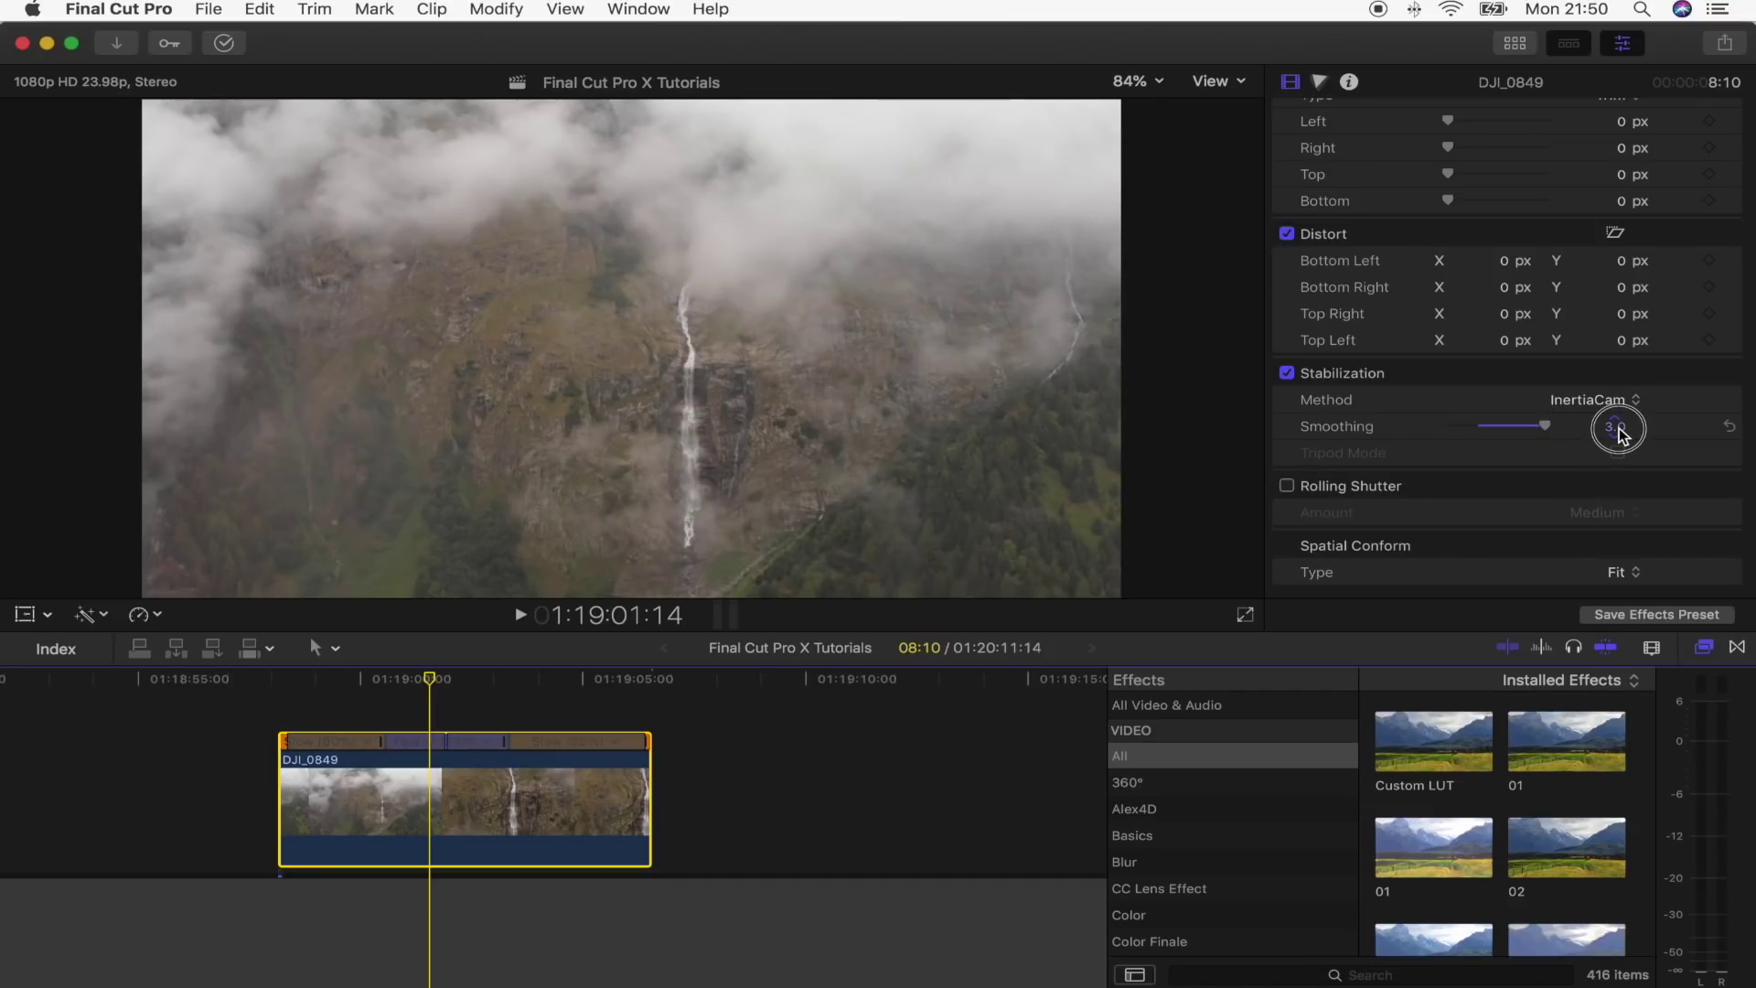
left_click_drag(1611, 426, 1615, 423)
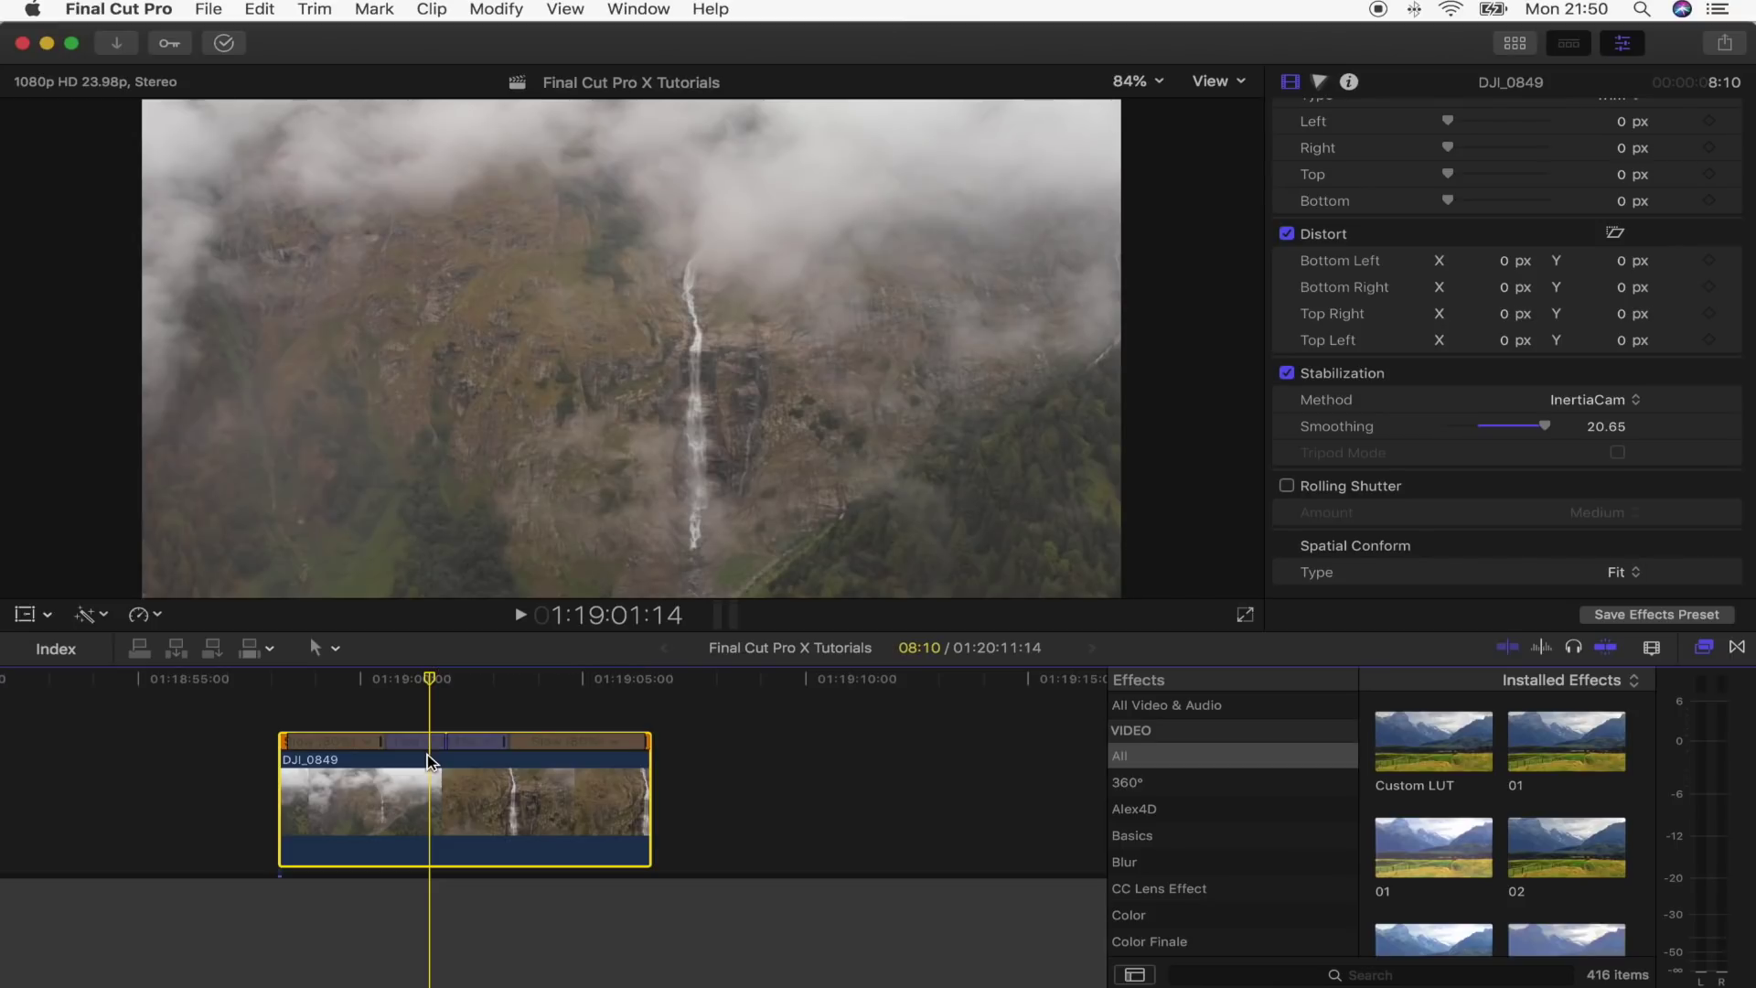
key("space")
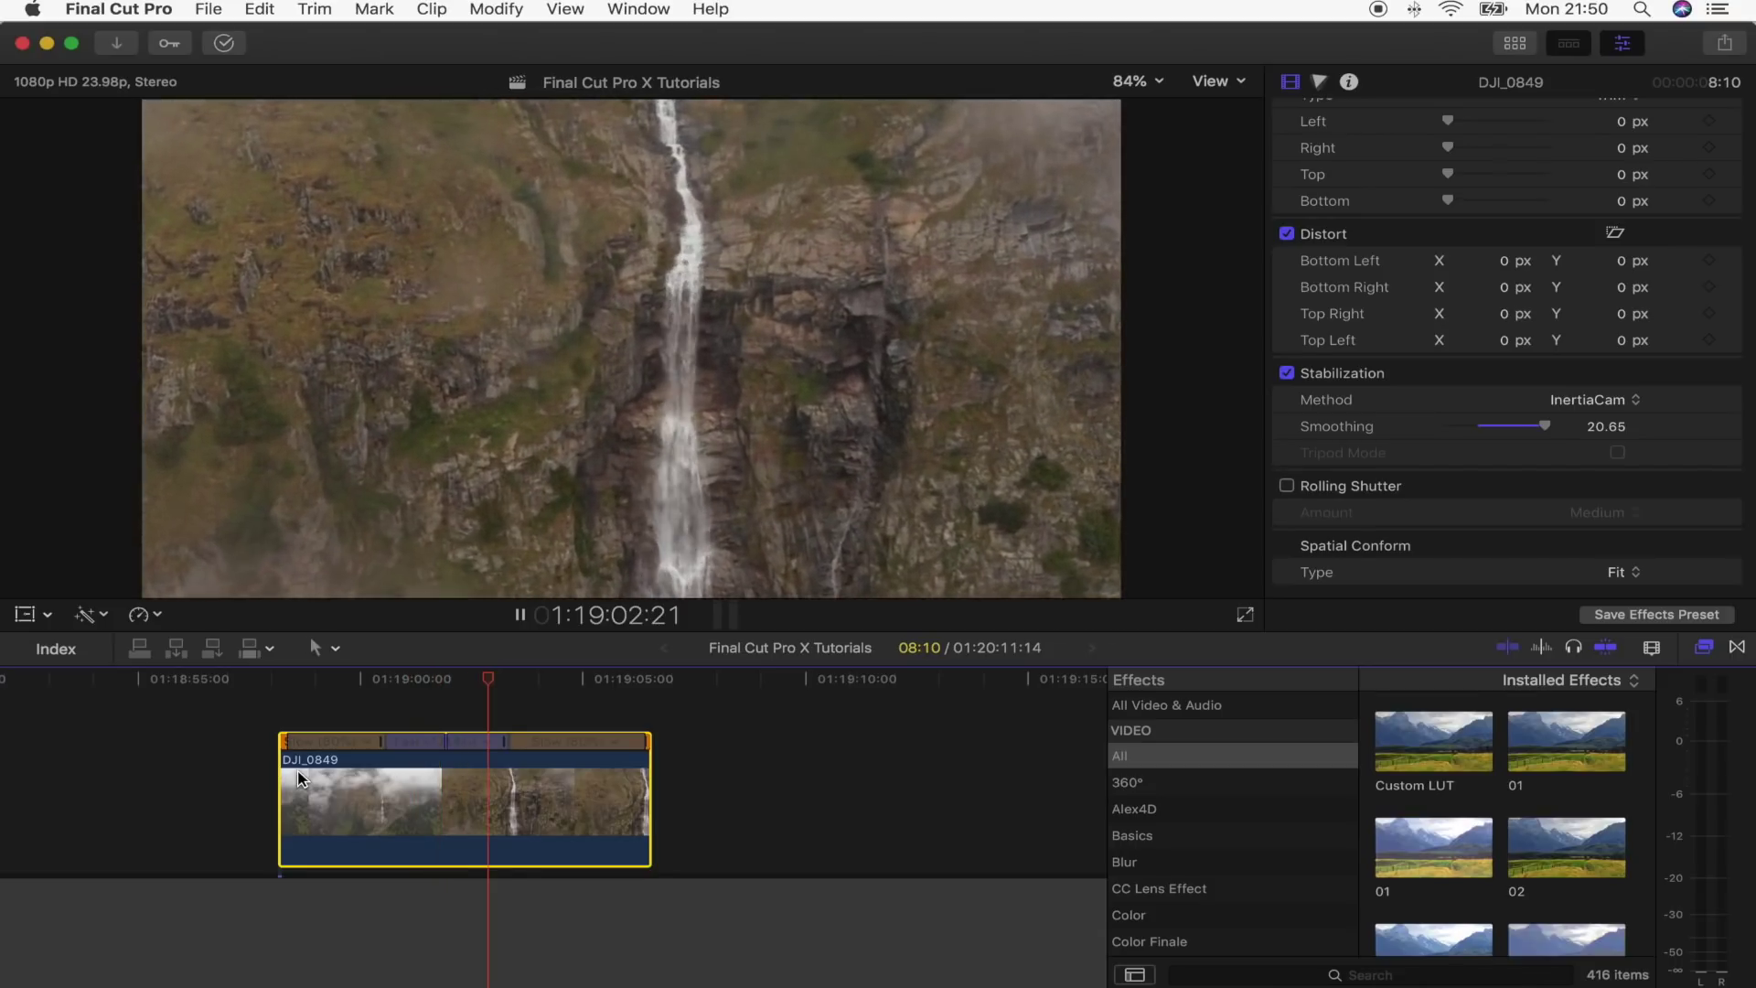
- Trim the end of DJI_0849 so the clip runs 6:17 instead of 8:10
key("space")
key("space")
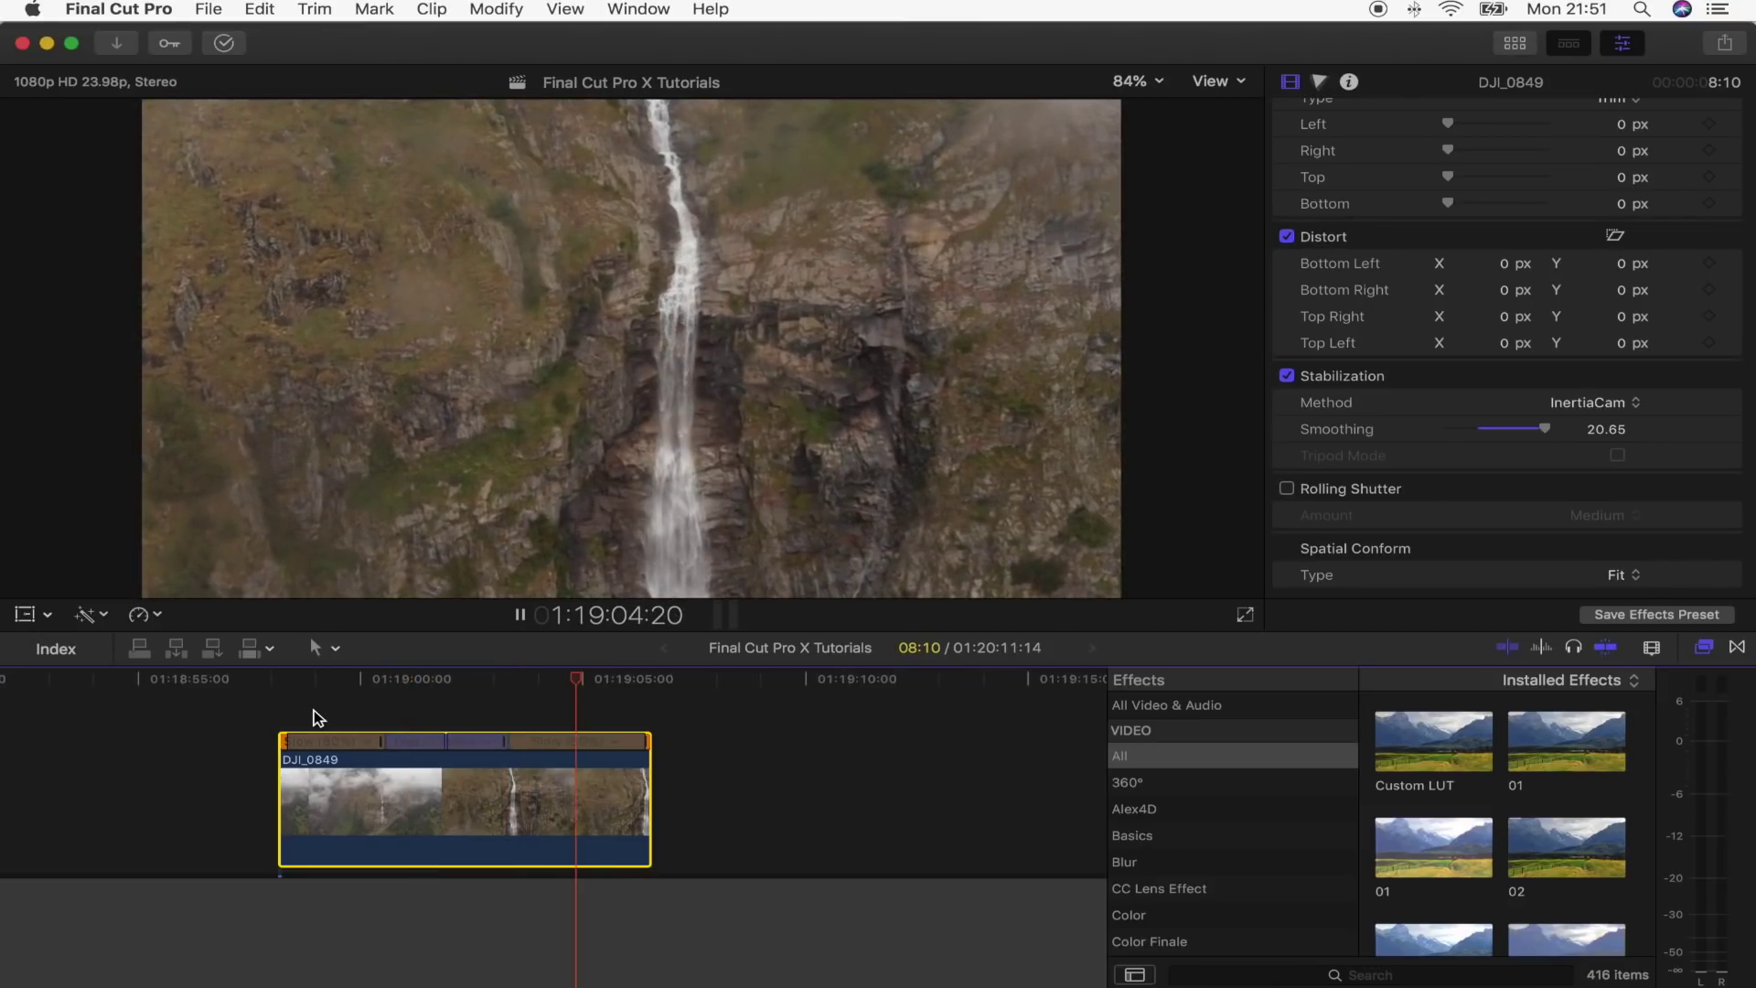
key("space")
left_click(427, 784)
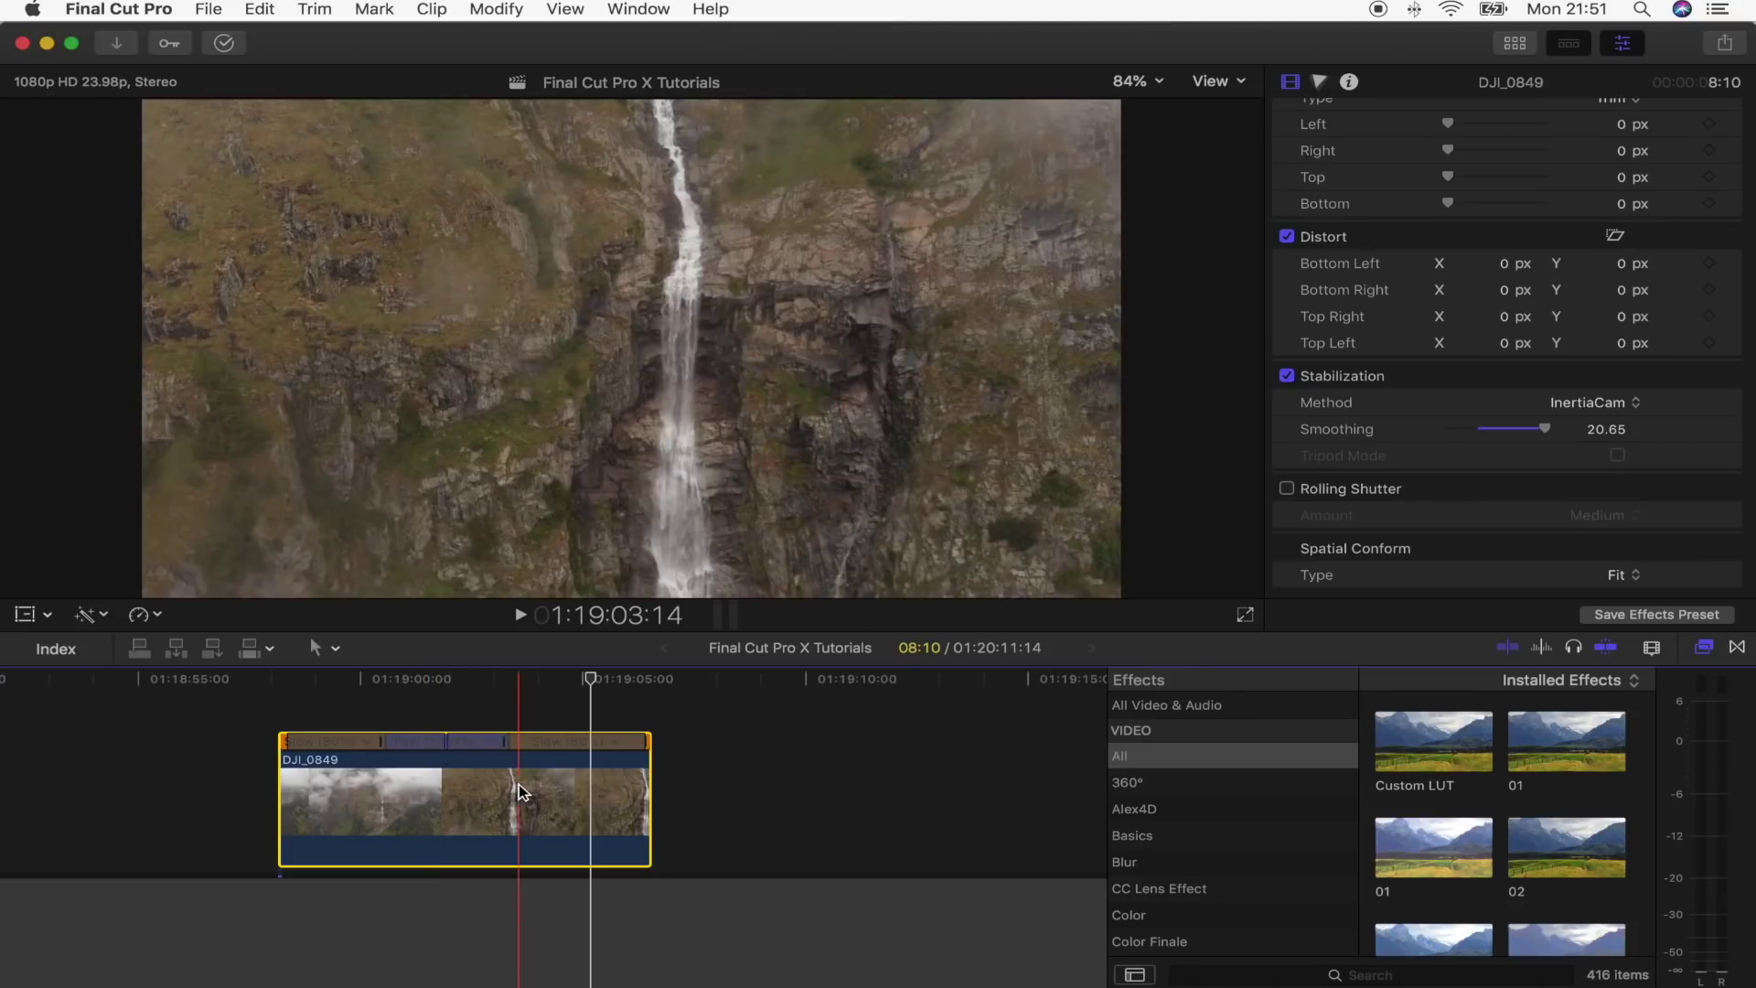
left_click_drag(647, 796, 570, 804)
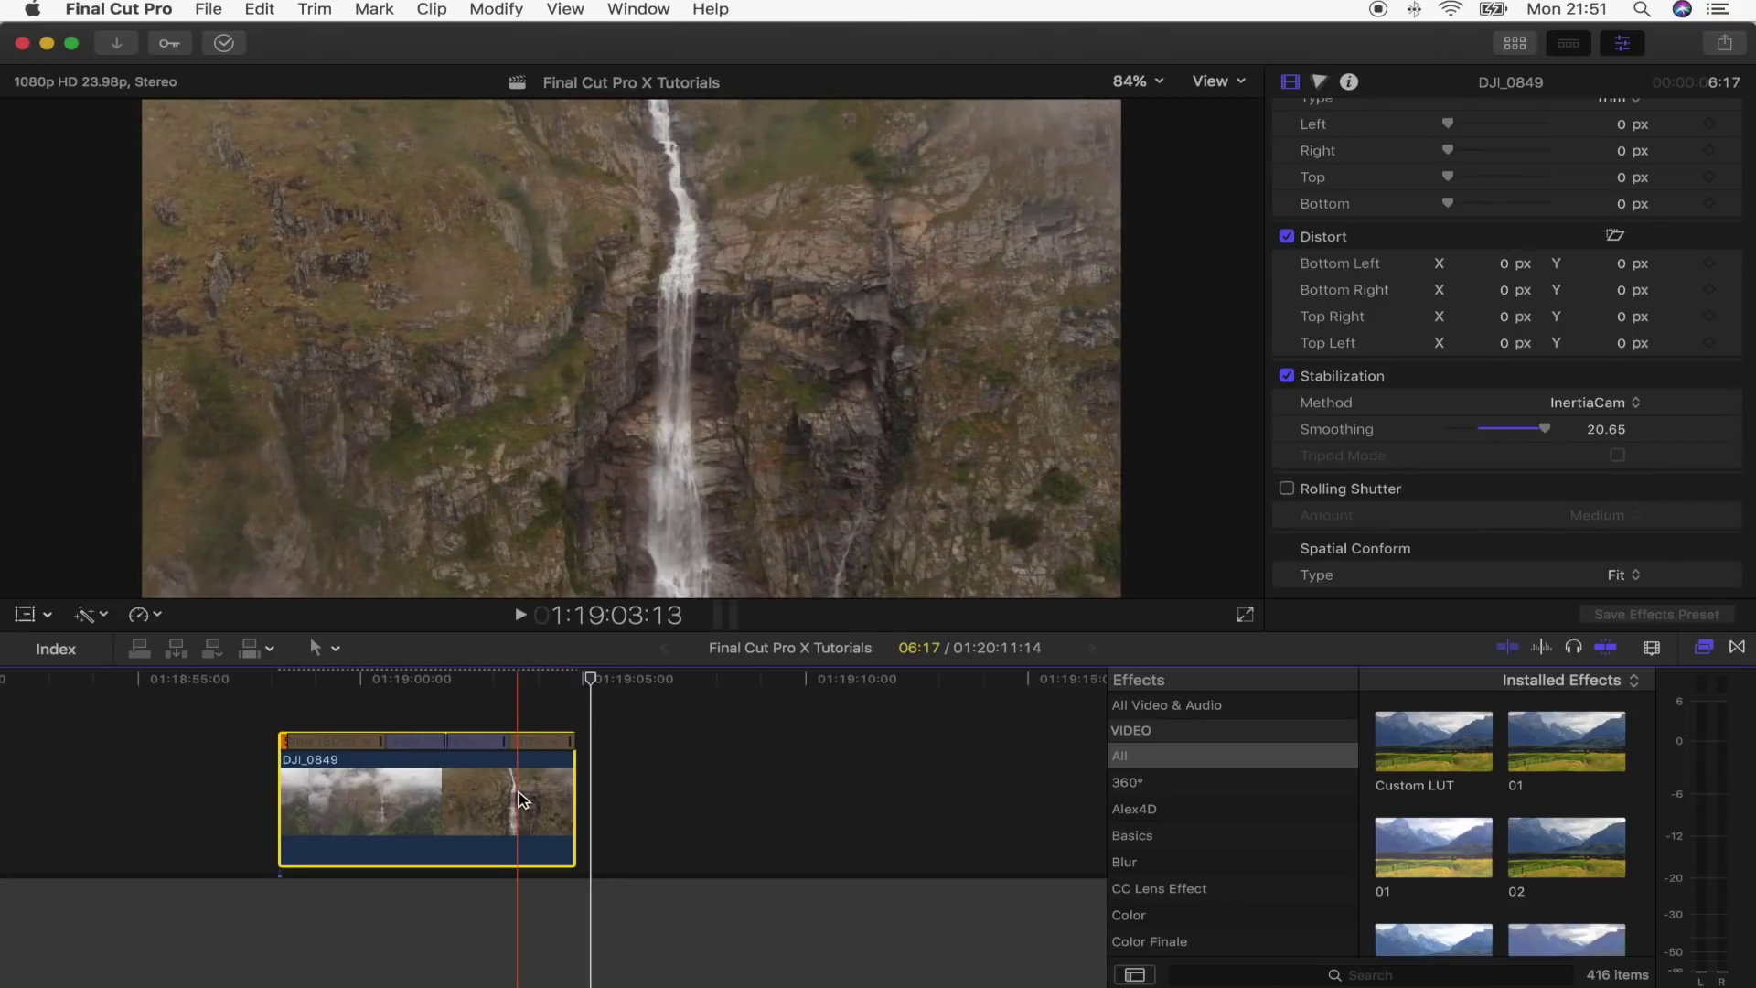
- Paste a copy of DJI_0849 after it and make it compound clip 'Final Cut Pro X Tutorials Clip 109'
key("cmd+v")
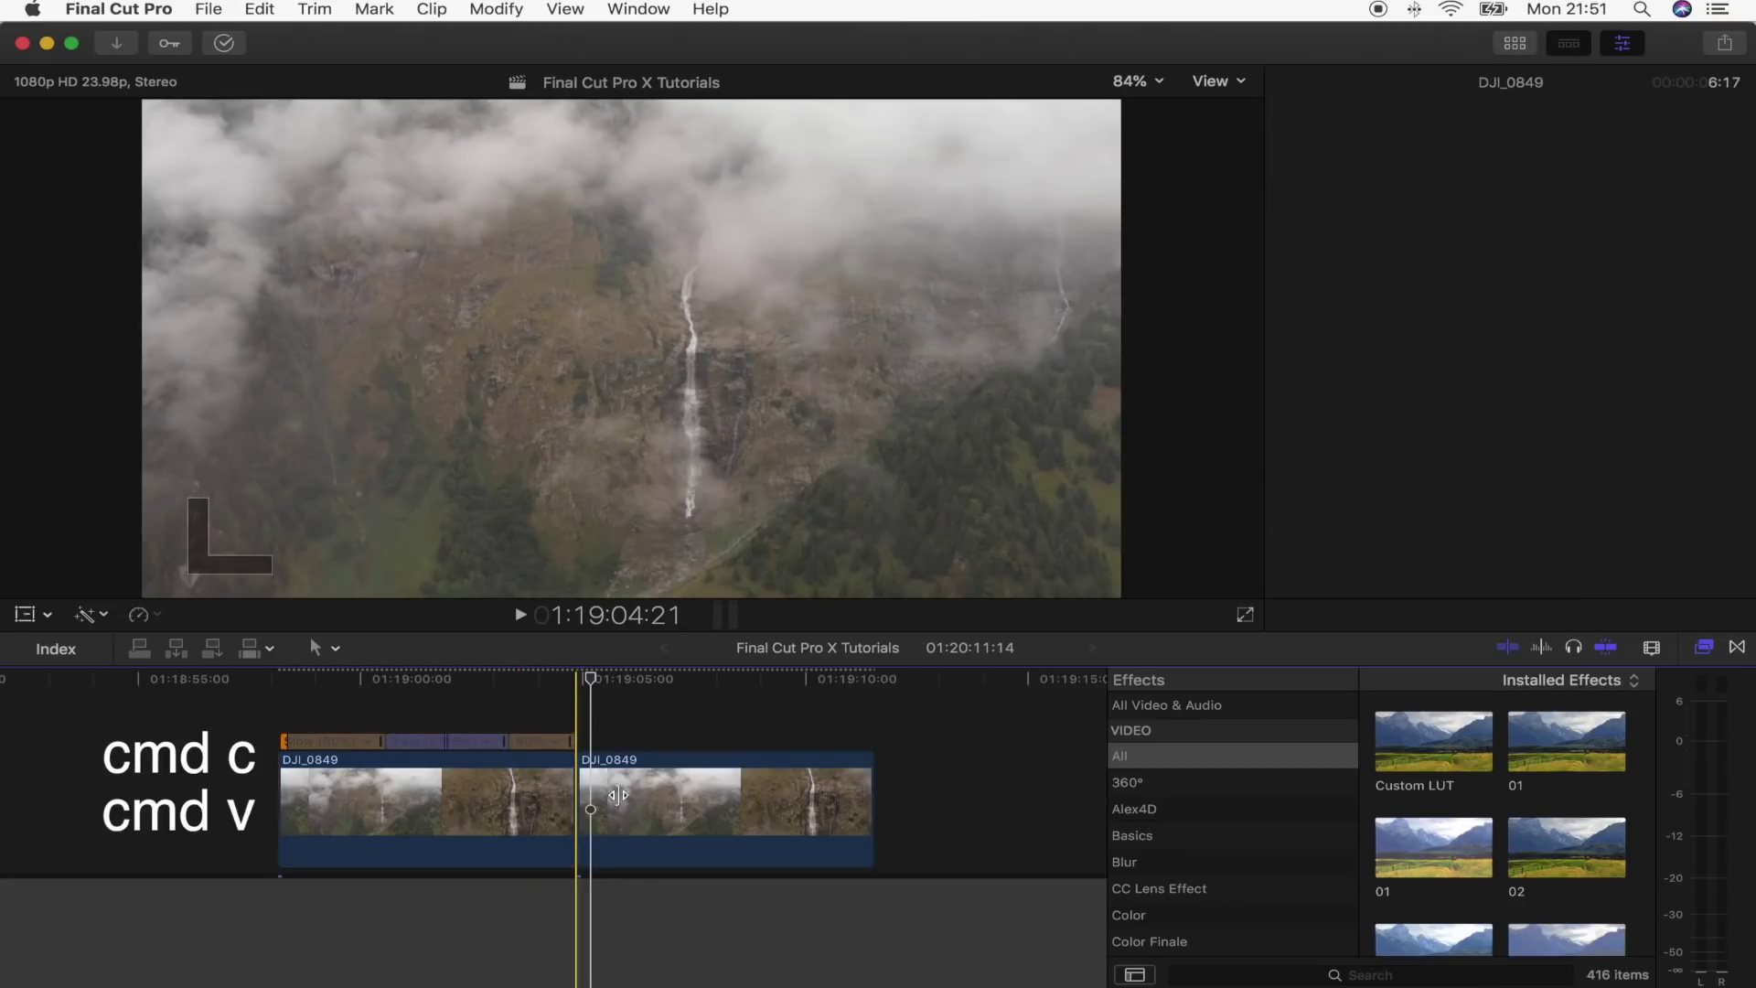
left_click(646, 684)
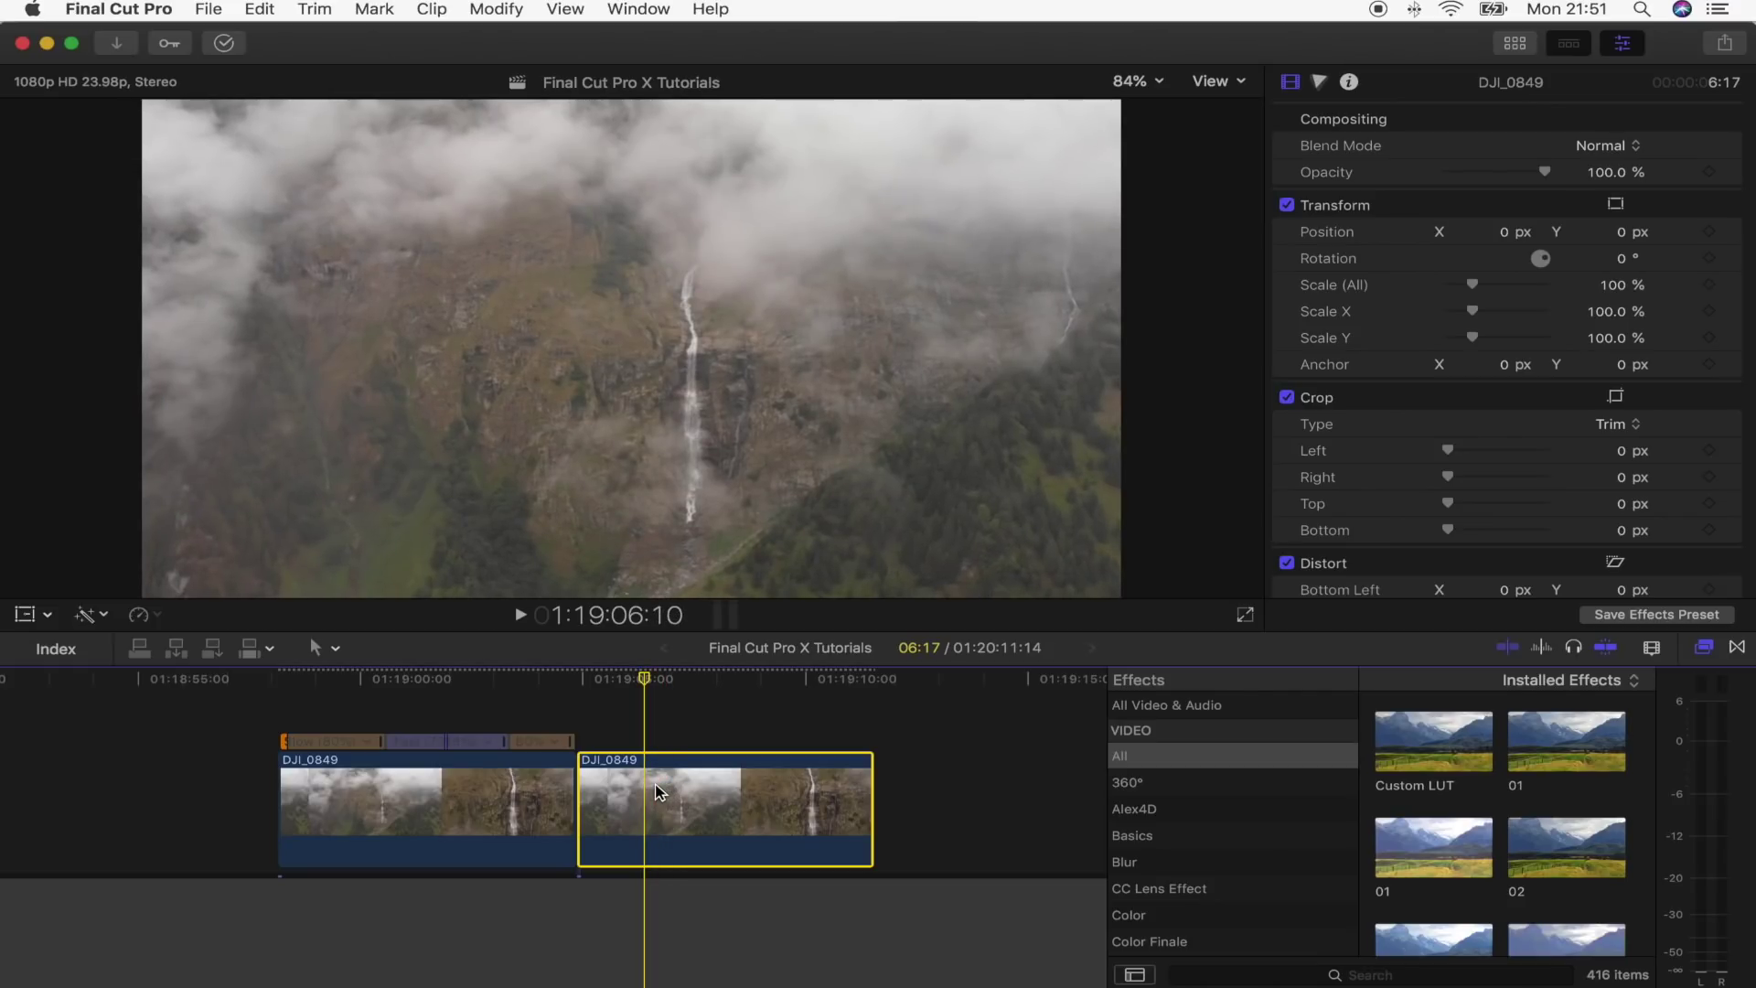
right_click(657, 791)
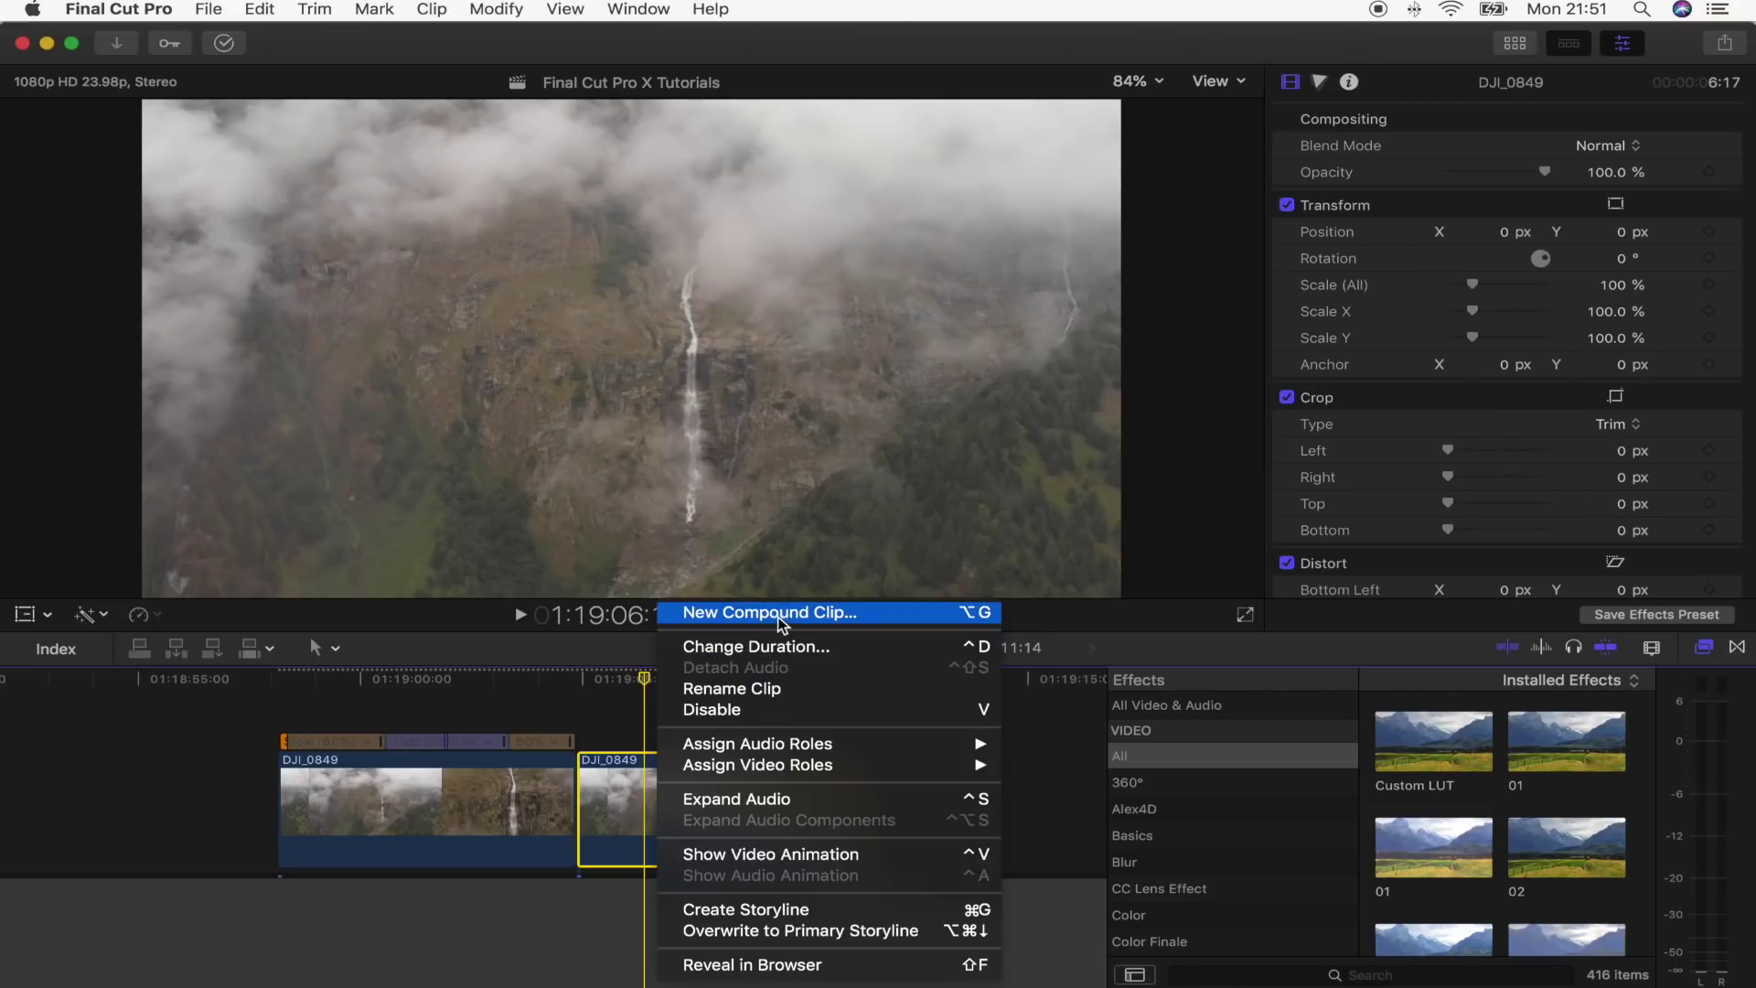
left_click(748, 611)
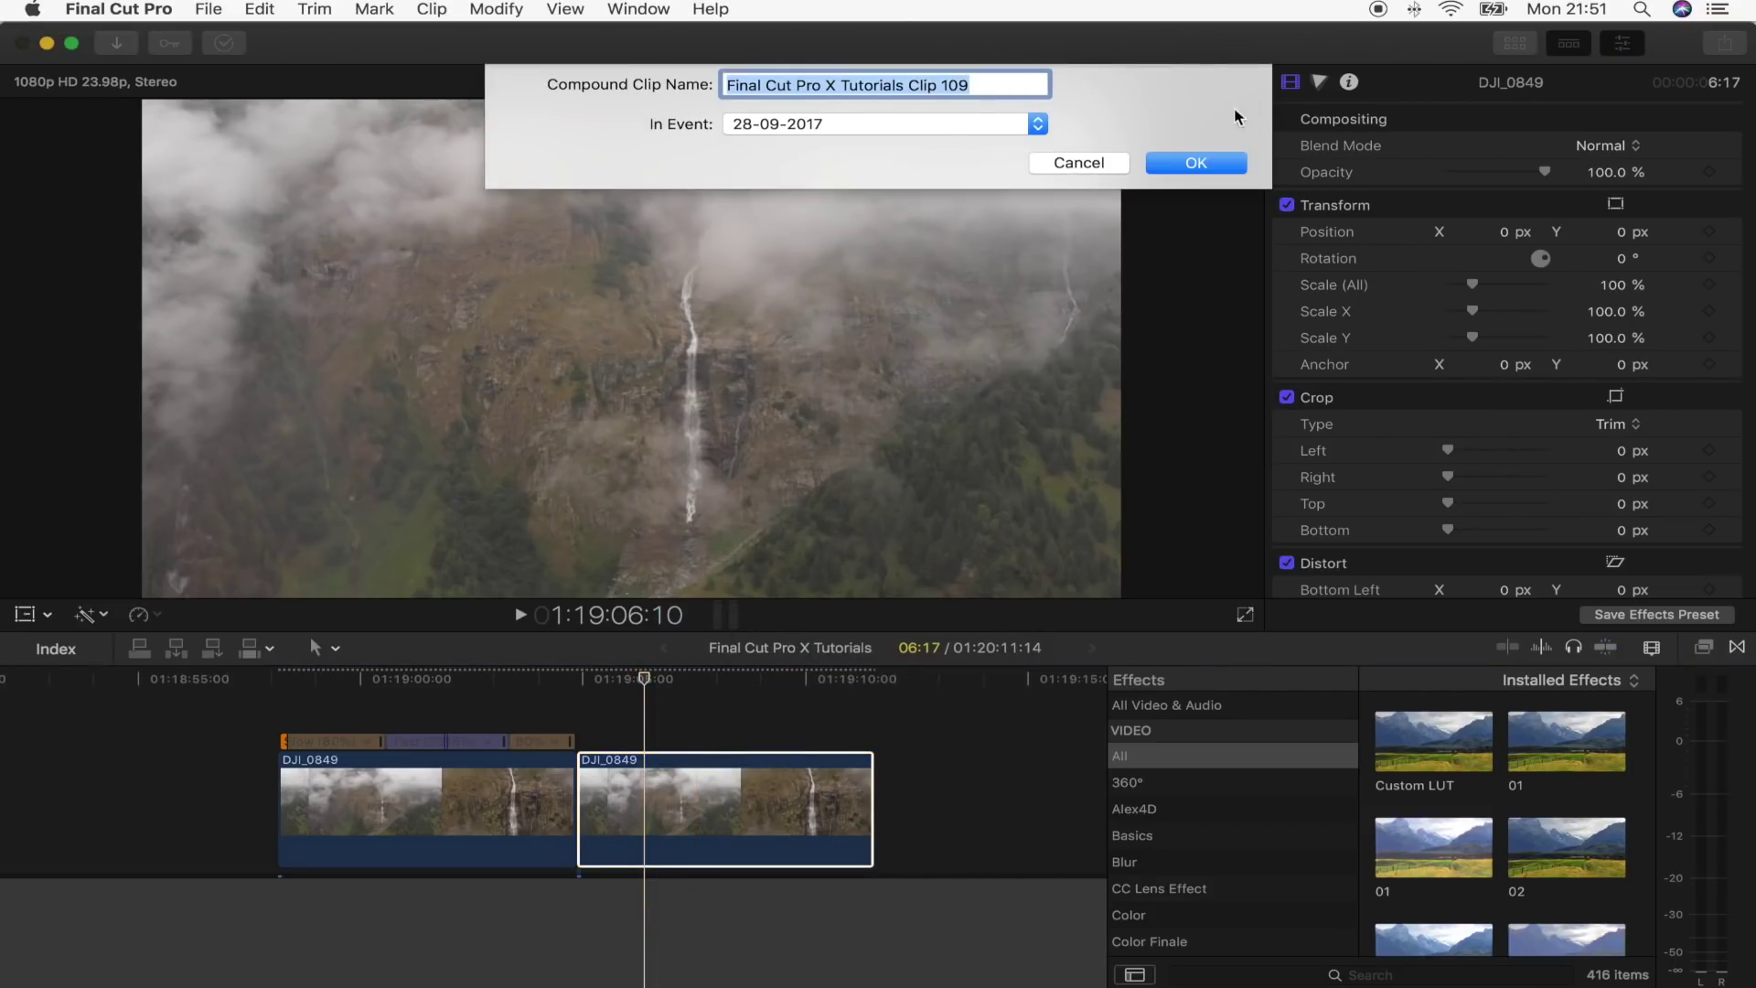
left_click(1205, 161)
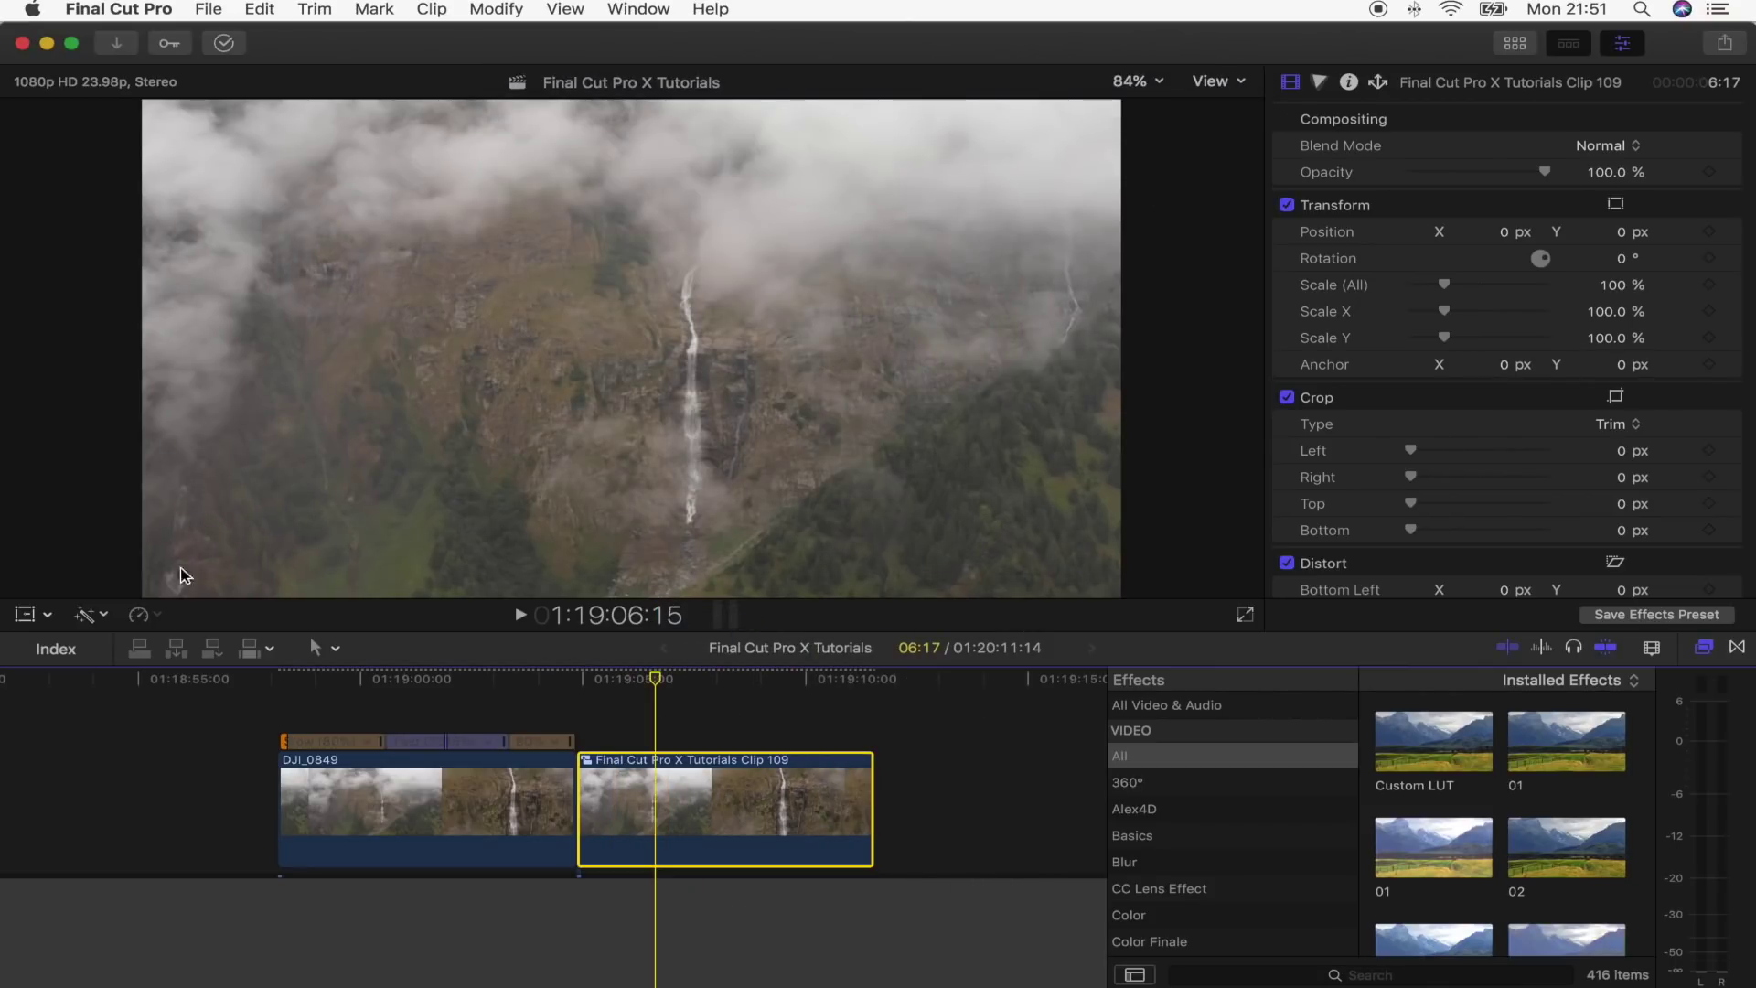
- Apply Reverse Clip to 'Final Cut Pro X Tutorials Clip 109' and play back the boomerang
left_click(140, 614)
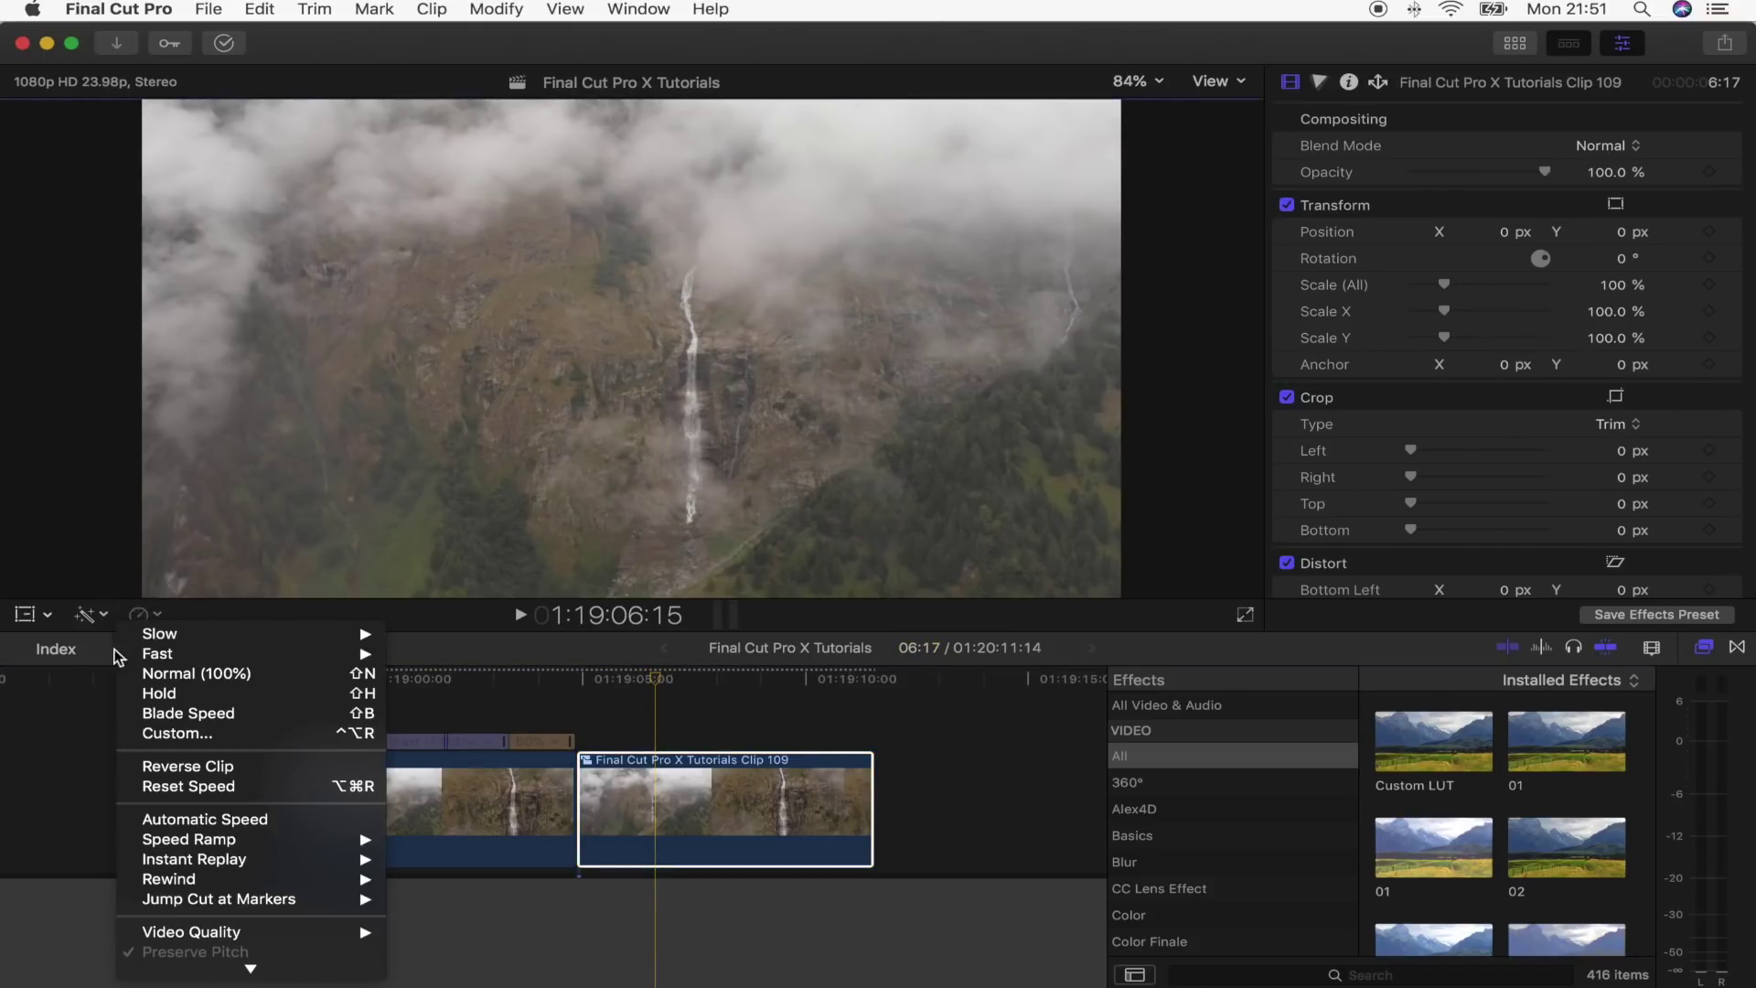
left_click(214, 766)
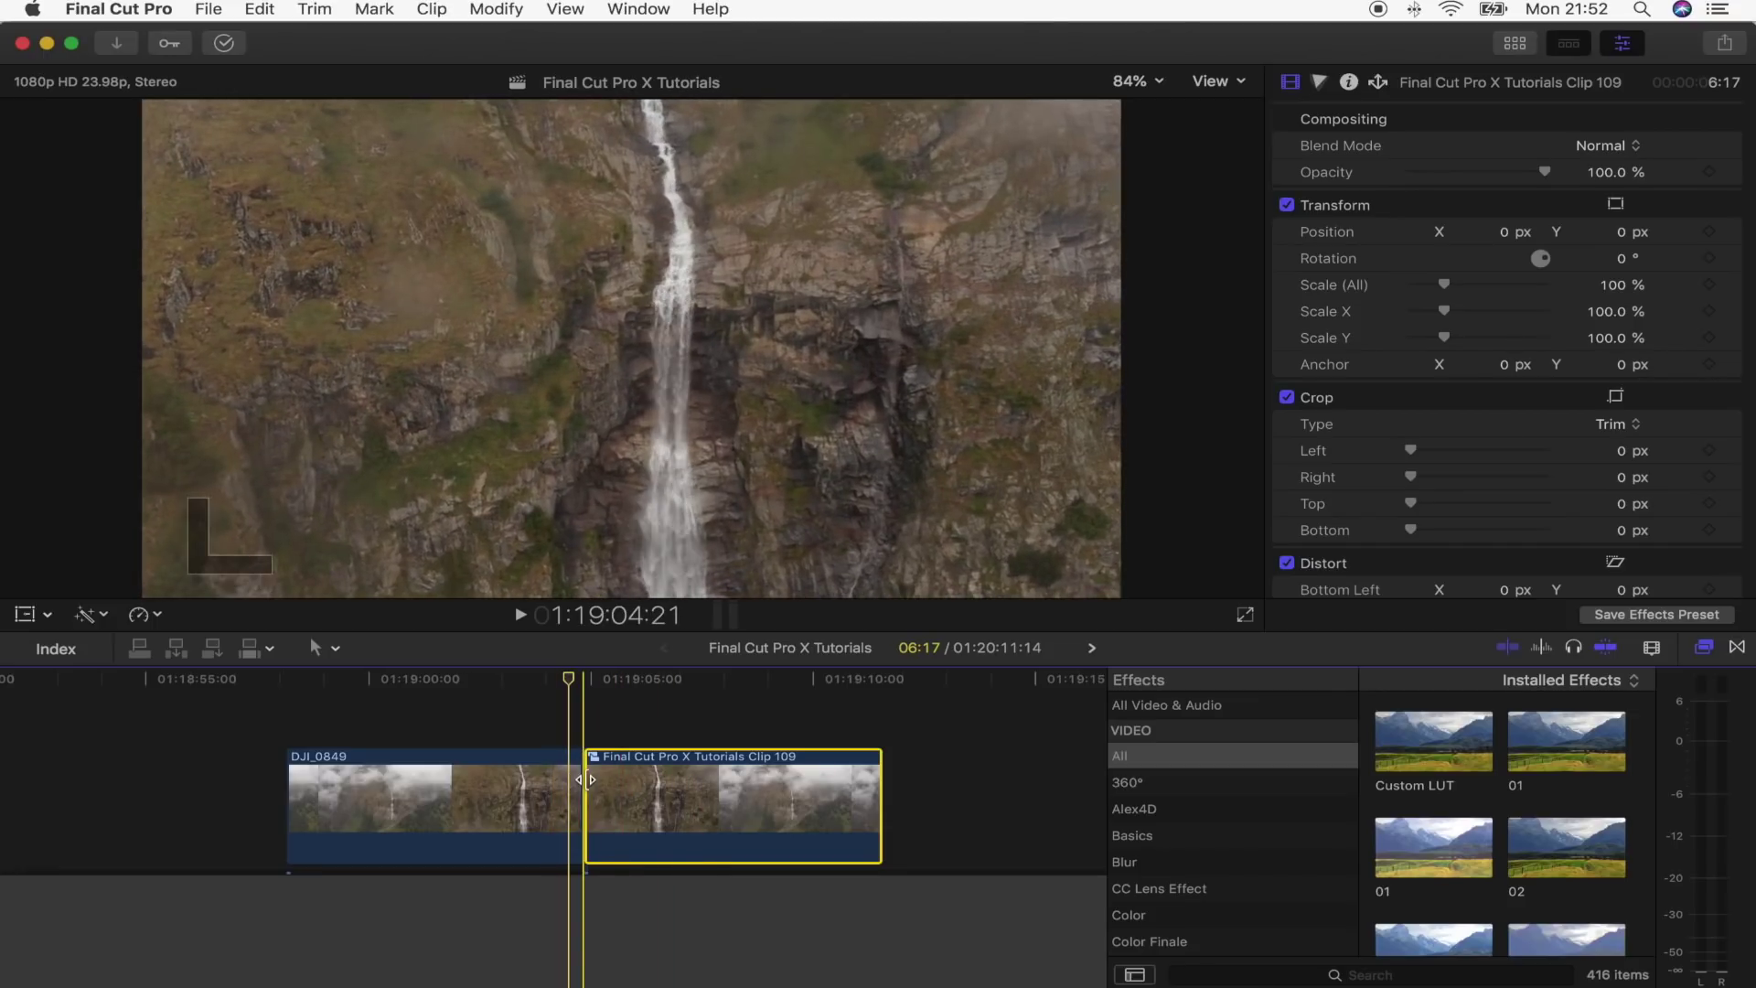
key("space")
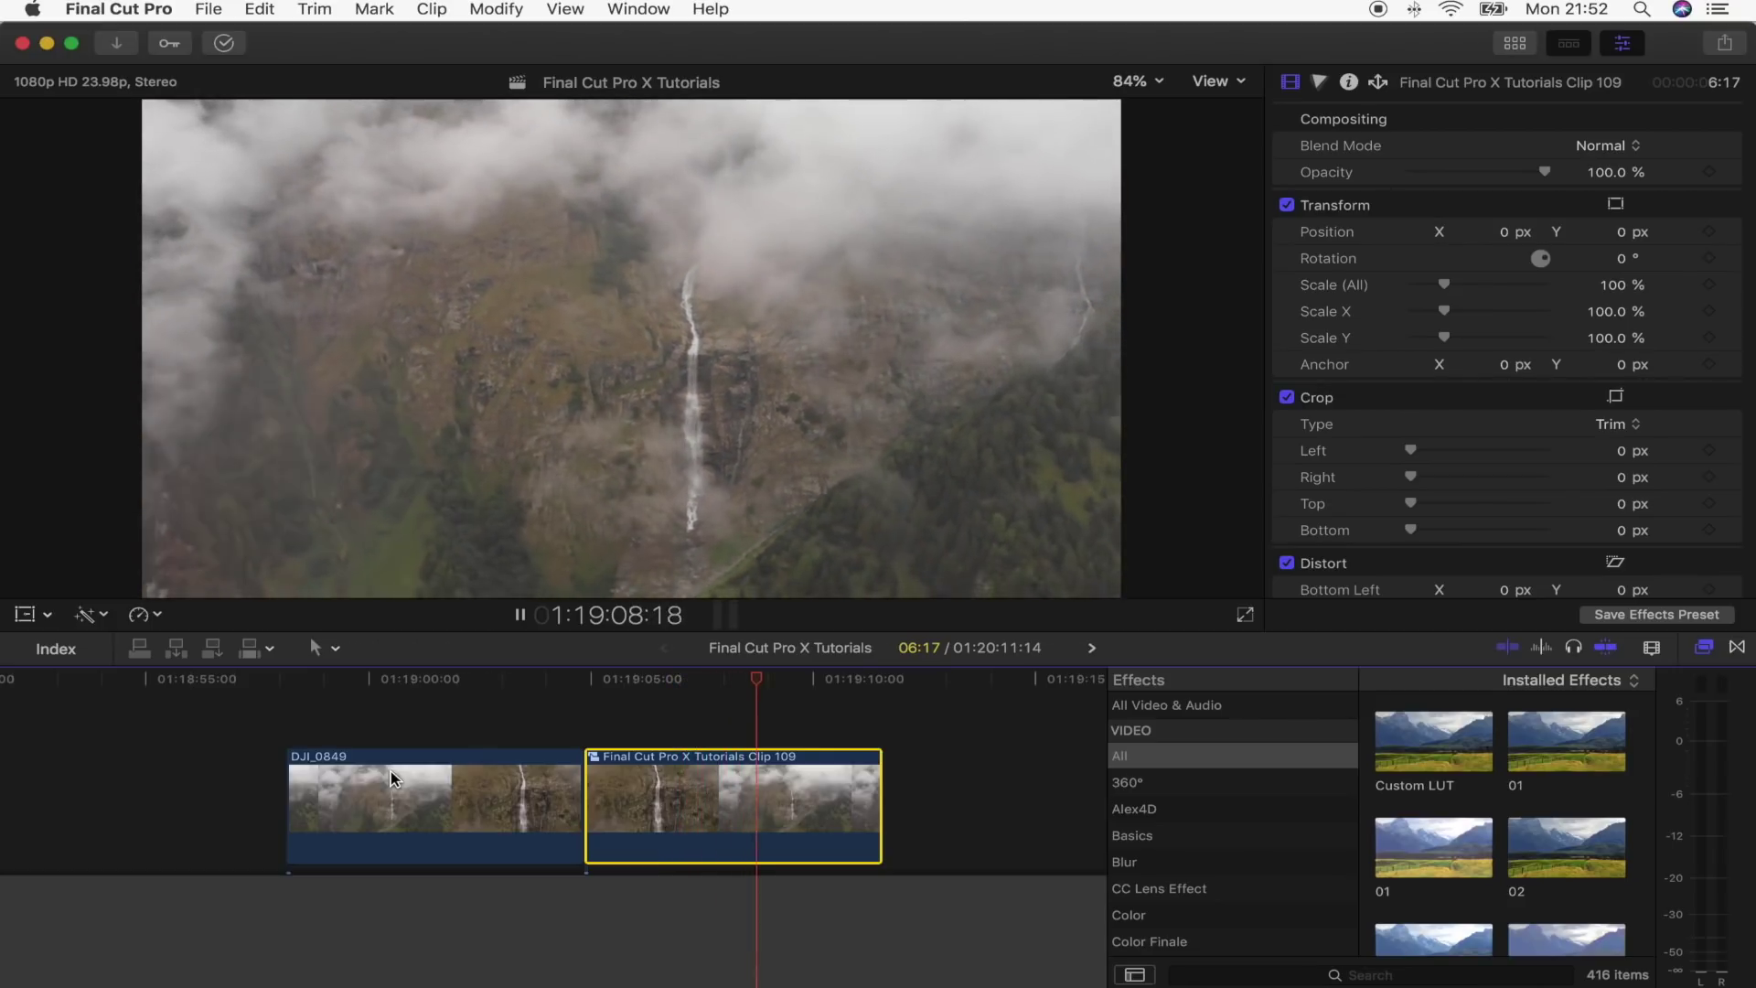
left_click(314, 712)
key("space")
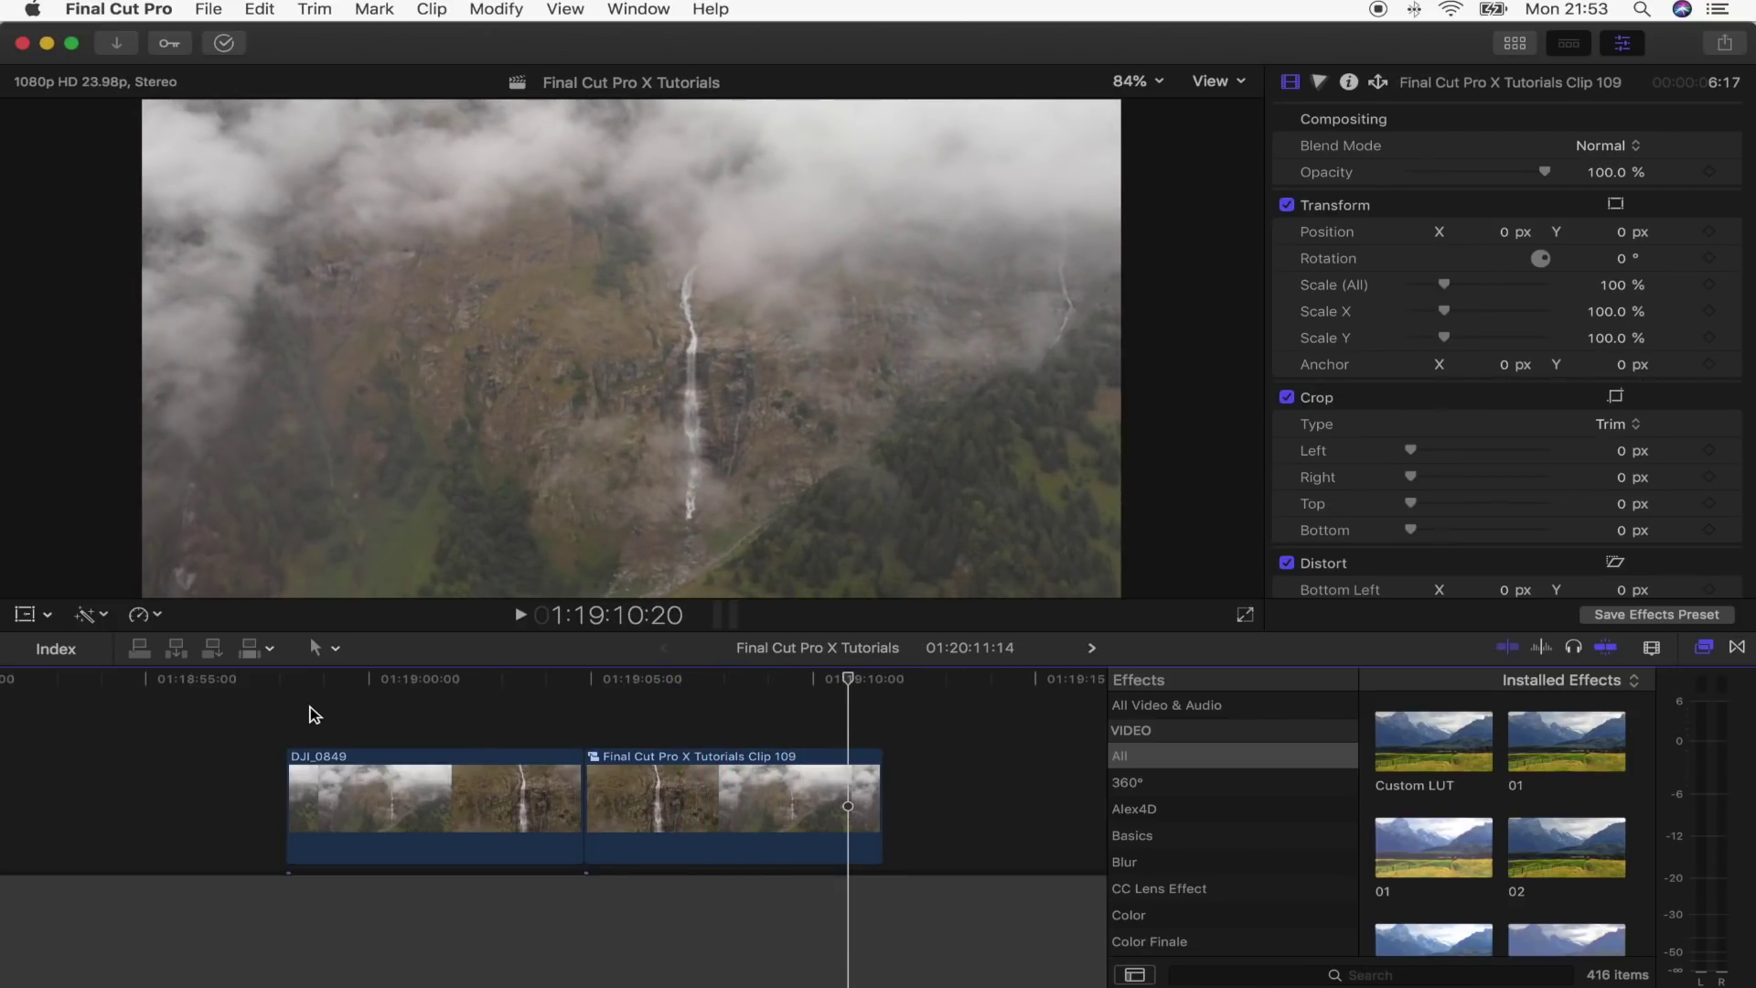